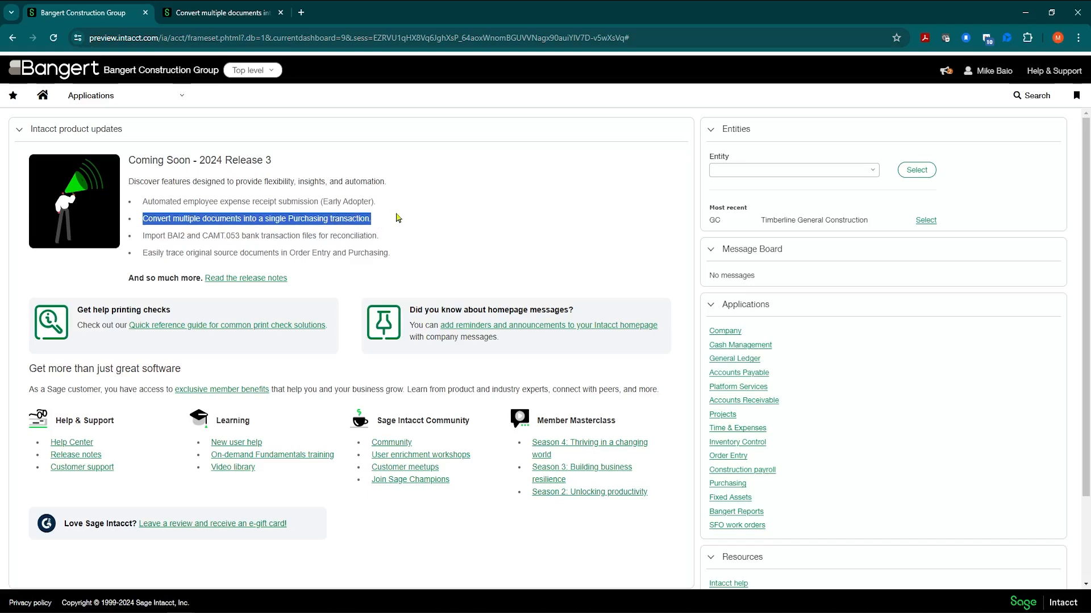
Review the release note on converting multiple documents into a single Purchasing transaction, starting from the product updates list
click(339, 197)
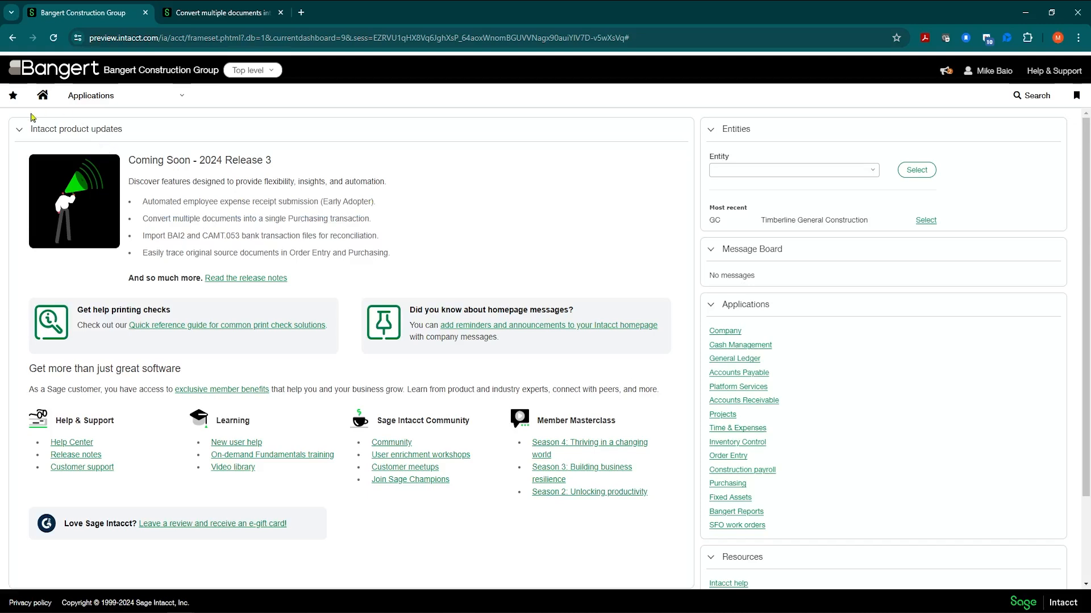
drag(142, 218, 384, 226)
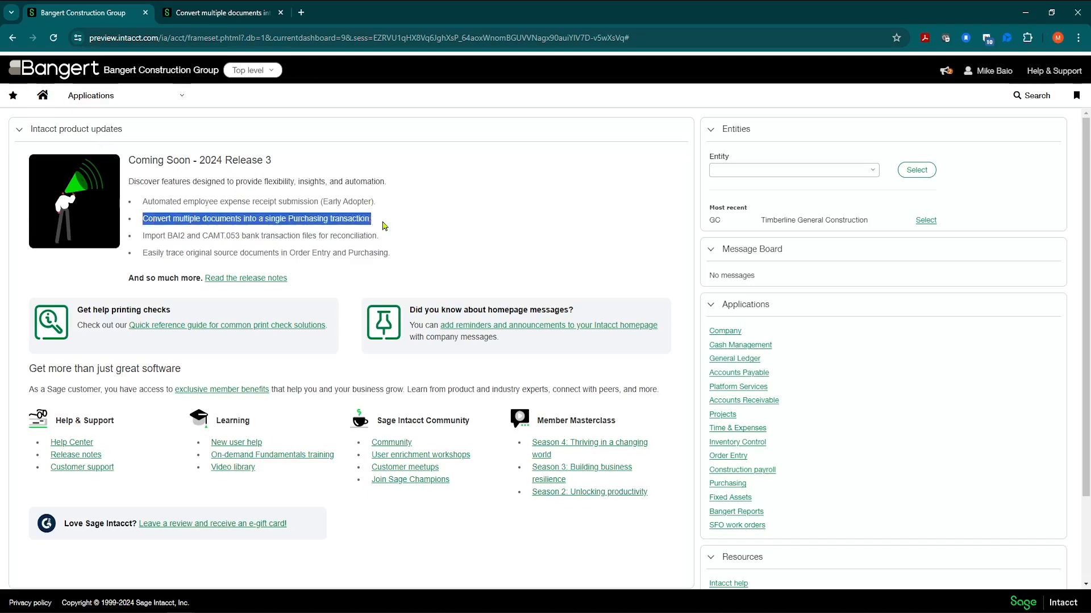
key(ctrl+Tab)
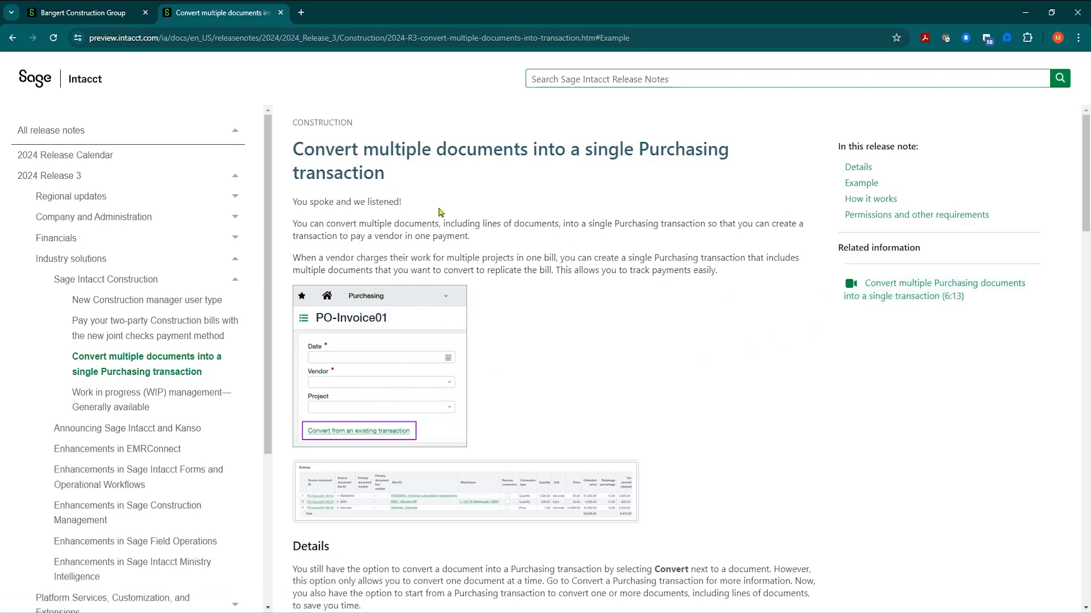
scroll(464, 339, down, 2)
scroll(464, 339, up, 2)
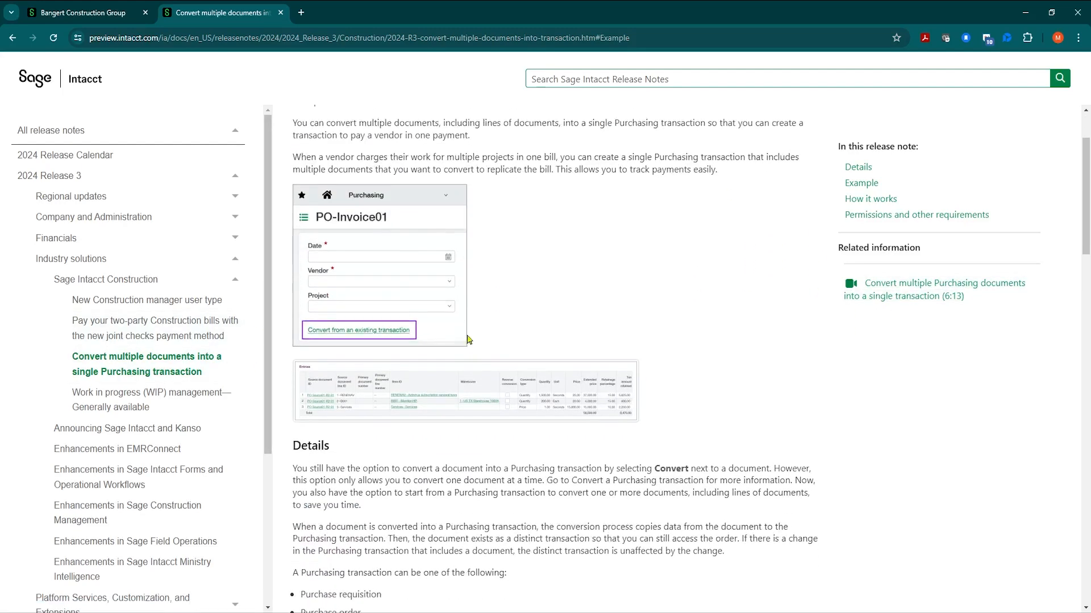
Back in the Bangert Construction Group session, check the Purchasing configuration for the option enabling conversions for multiple source documents
click(100, 12)
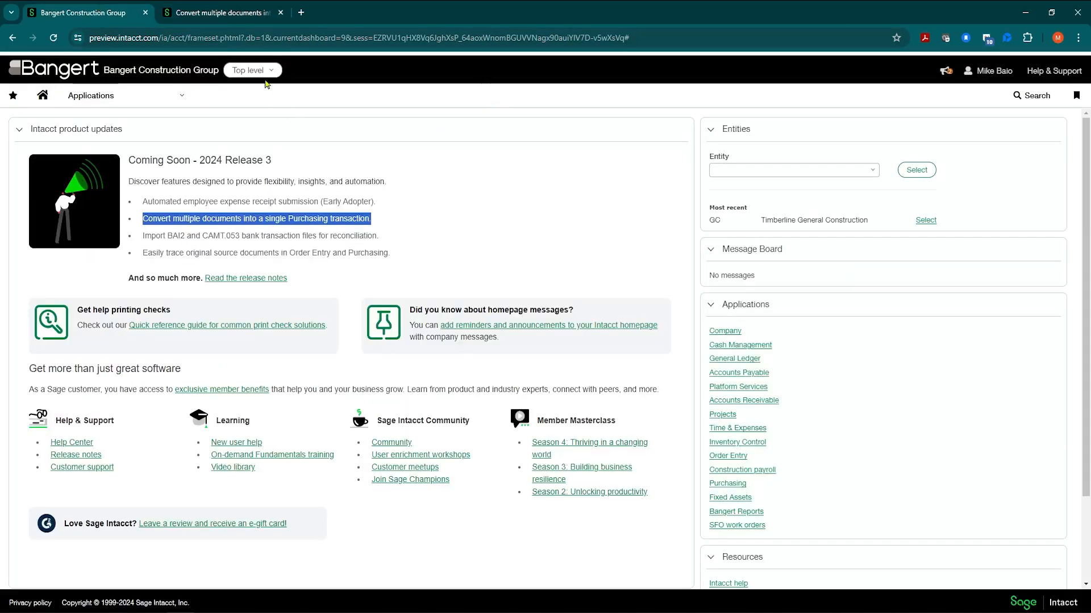
click(169, 99)
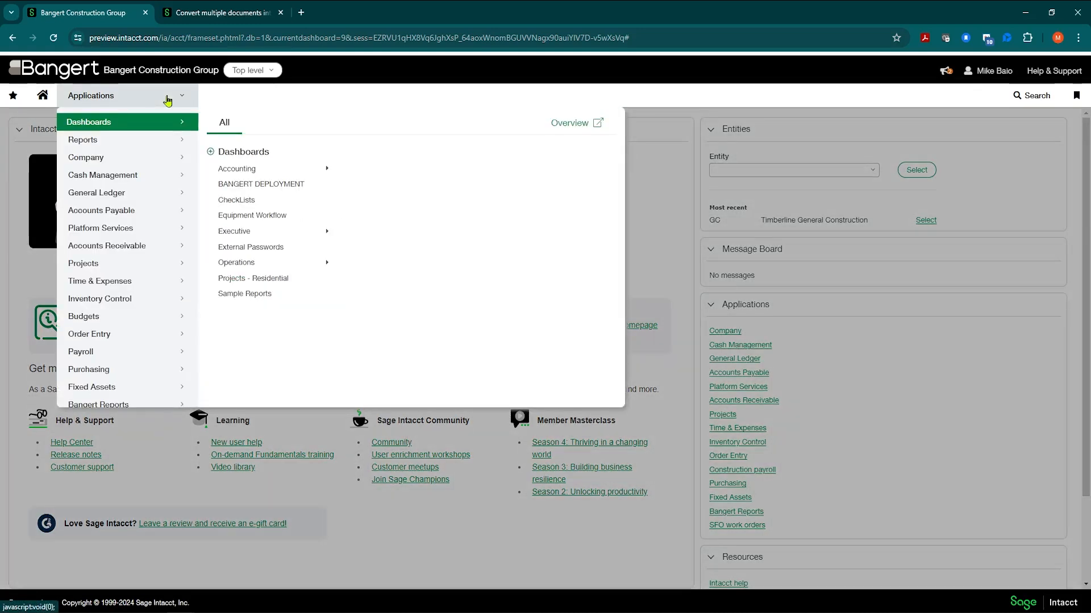
mouse_move(122, 368)
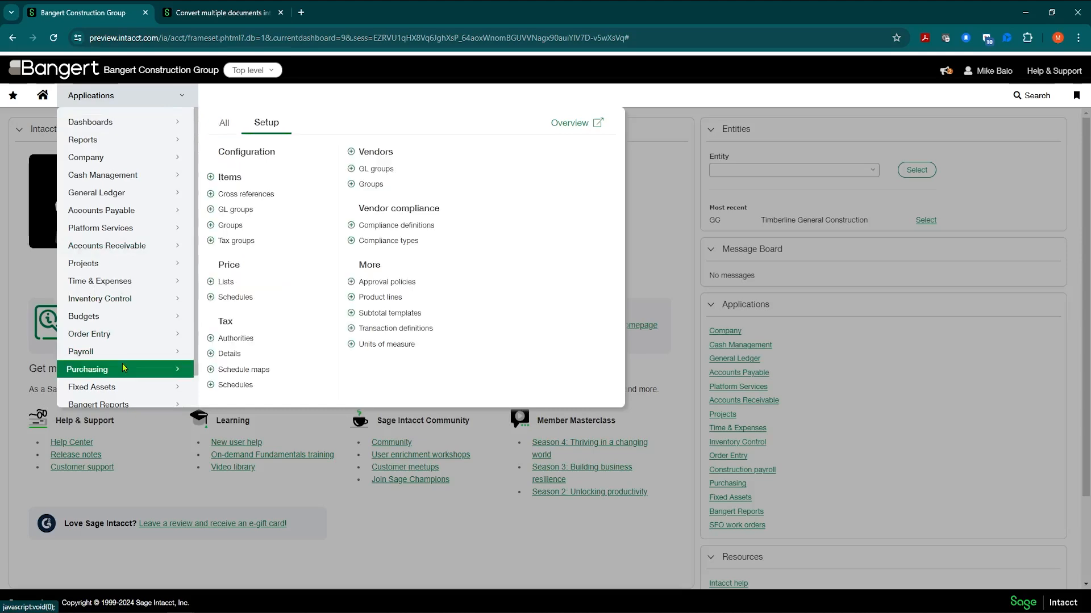
click(257, 153)
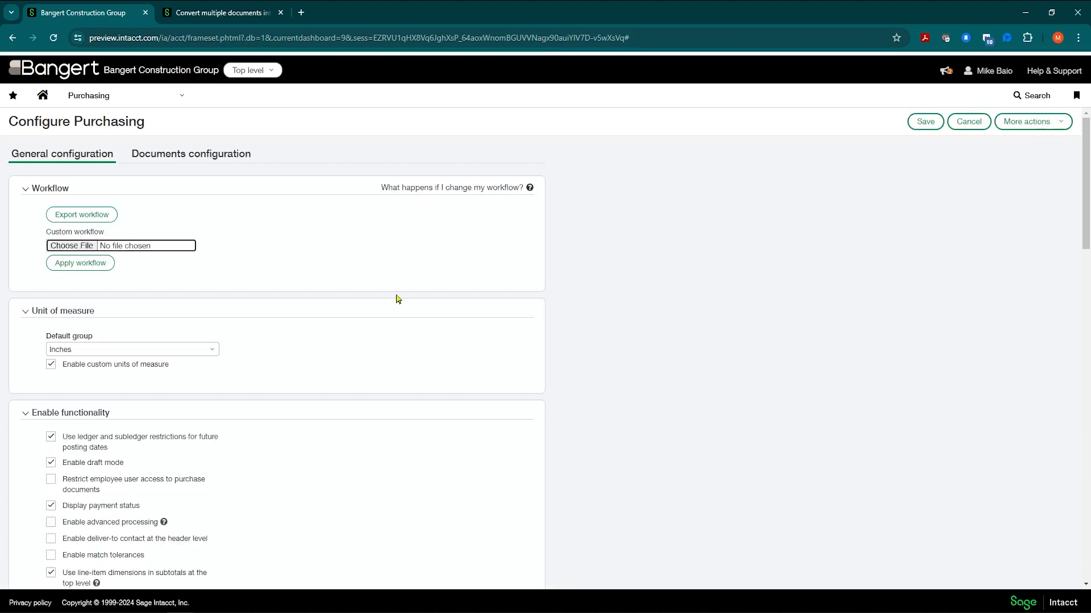
scroll(397, 301, down, 1)
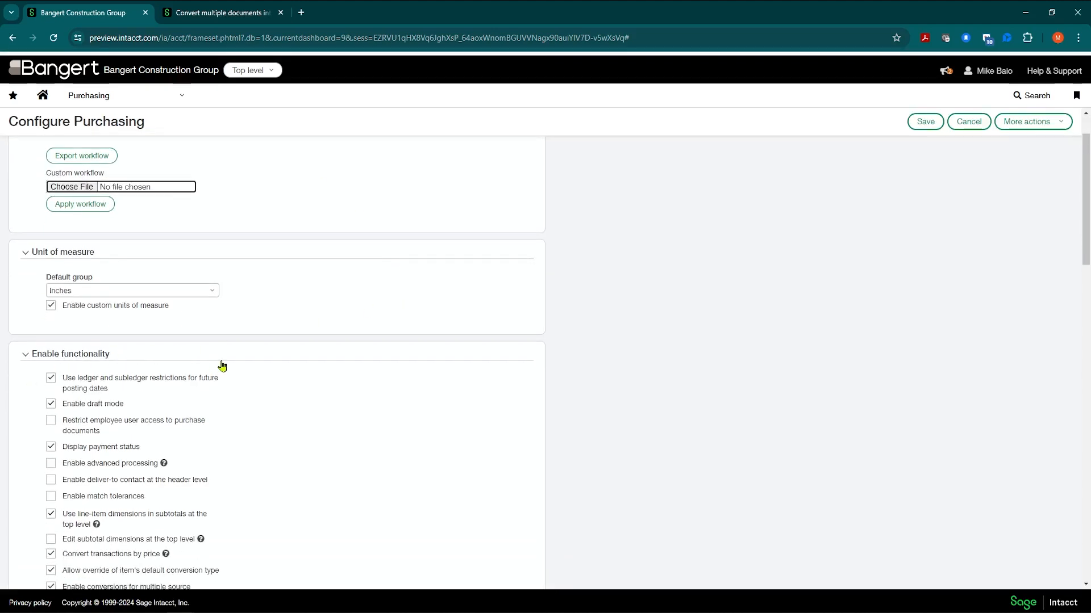
scroll(227, 364, down, 2)
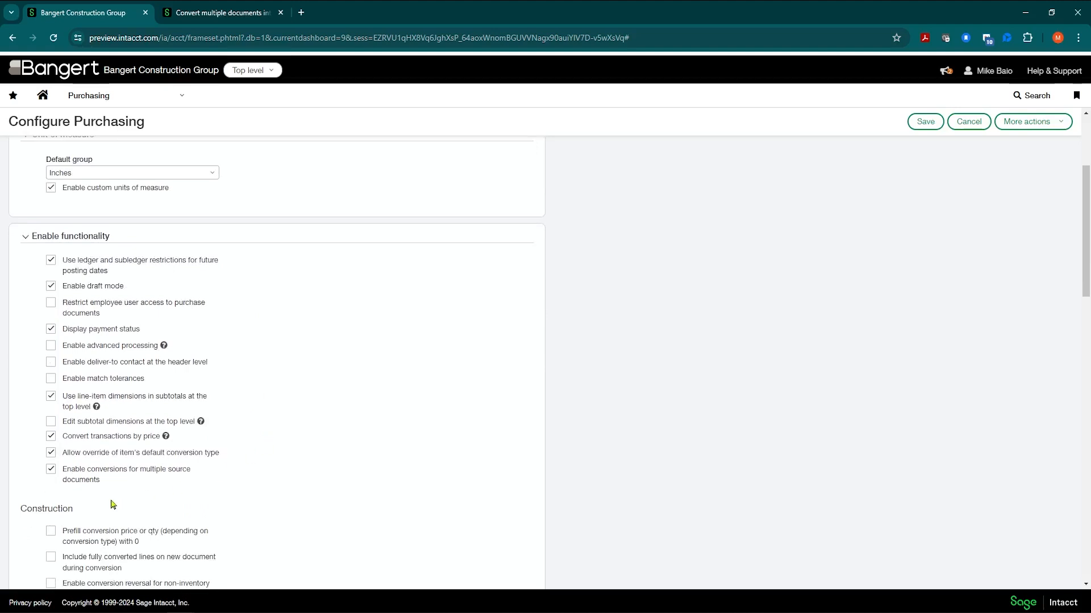
drag(65, 473, 193, 484)
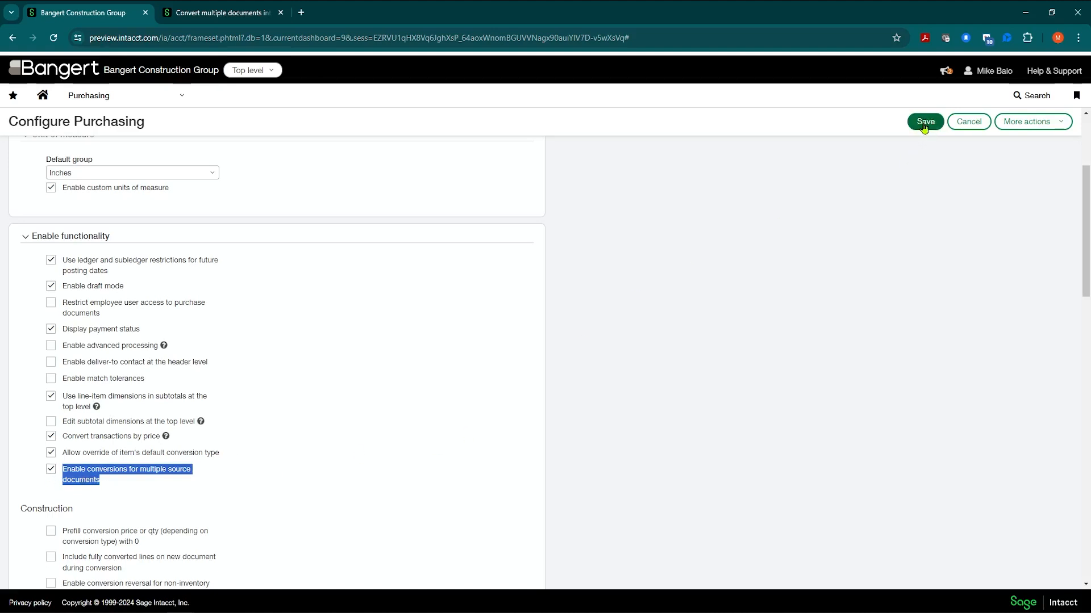
Show the list of subcontracts in Purchasing and look at its per-document Convert option
click(171, 97)
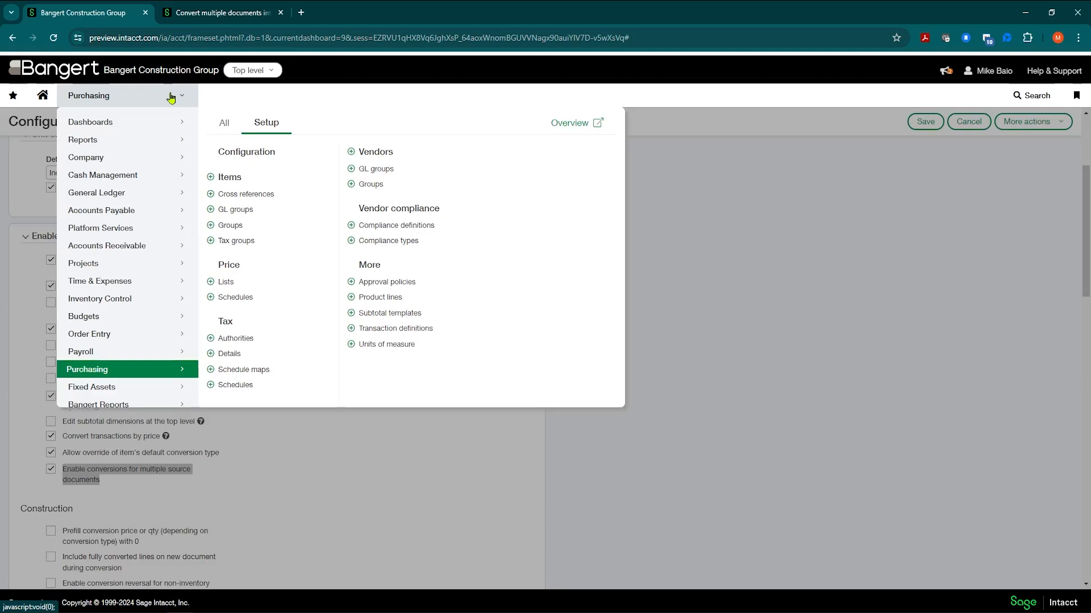
click(225, 124)
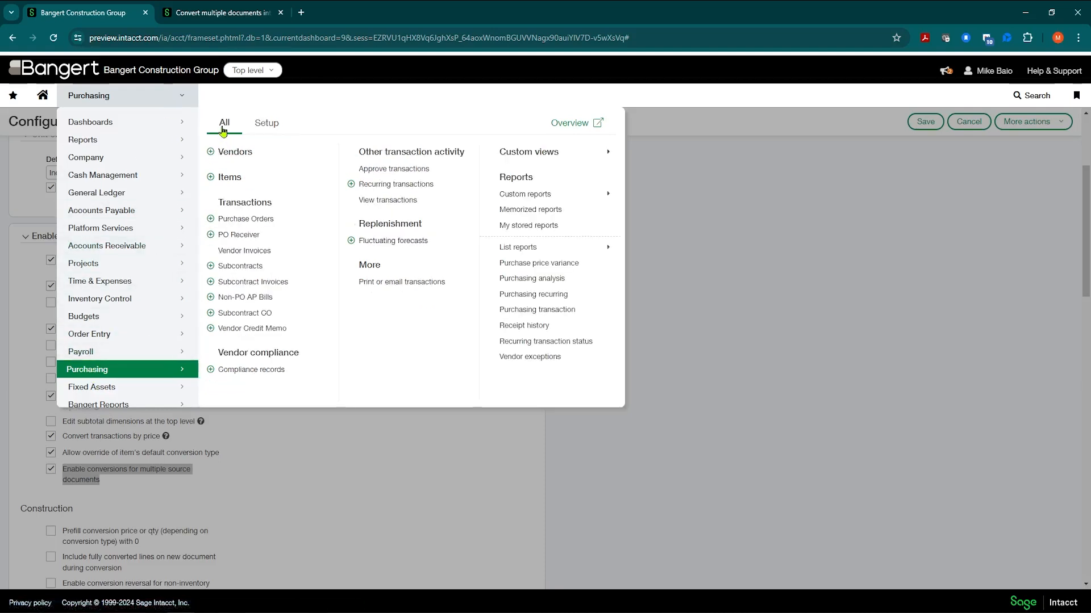
click(243, 267)
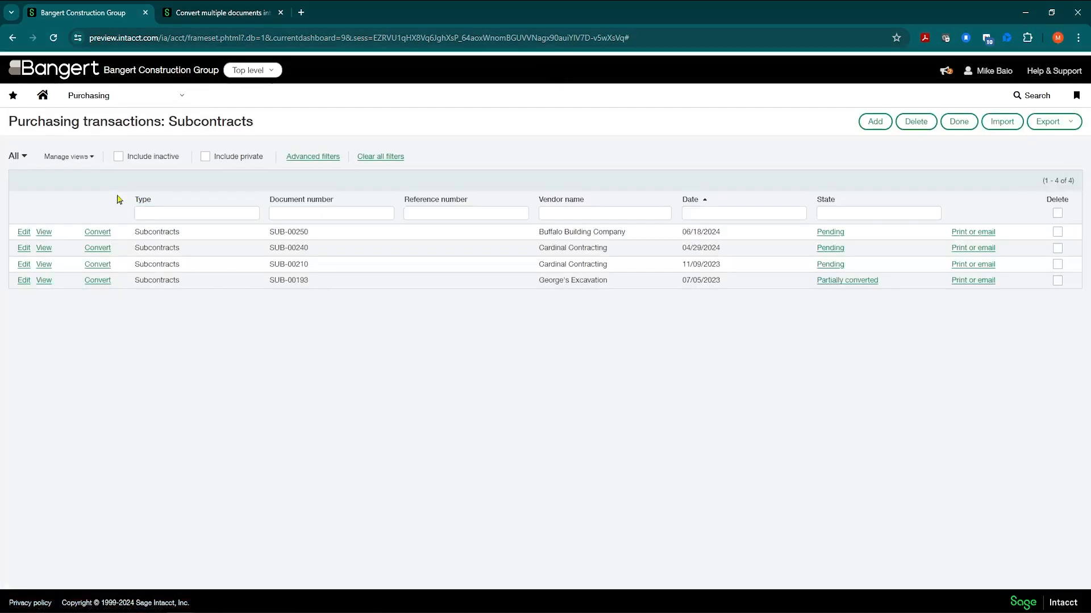
mouse_move(108, 255)
Start a top-level subcontract invoice for vendor High Peak Plumbing and try to convert an existing transaction into it
click(181, 101)
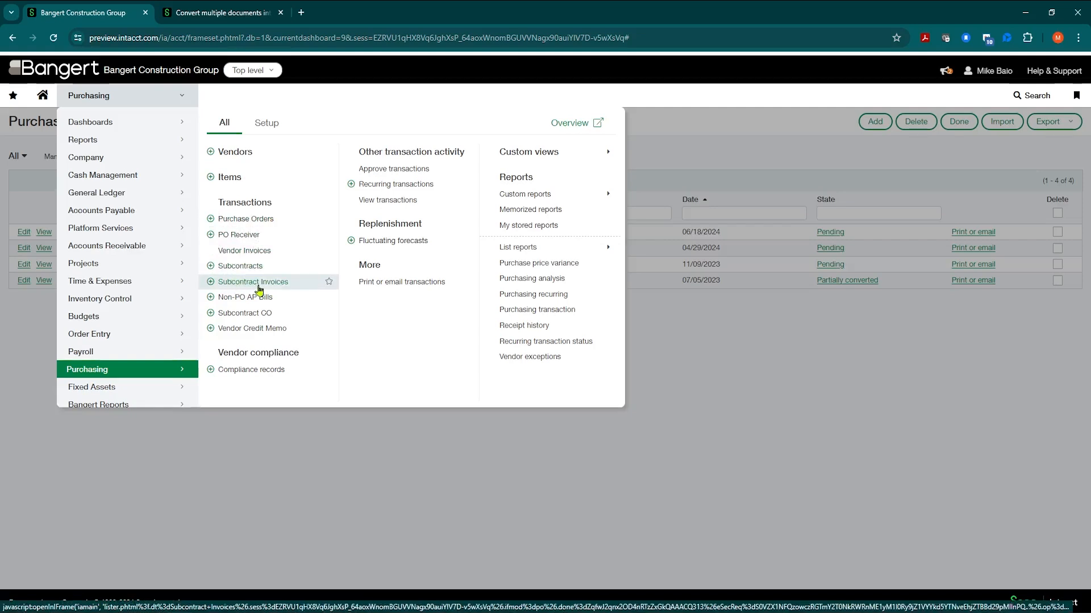
click(210, 282)
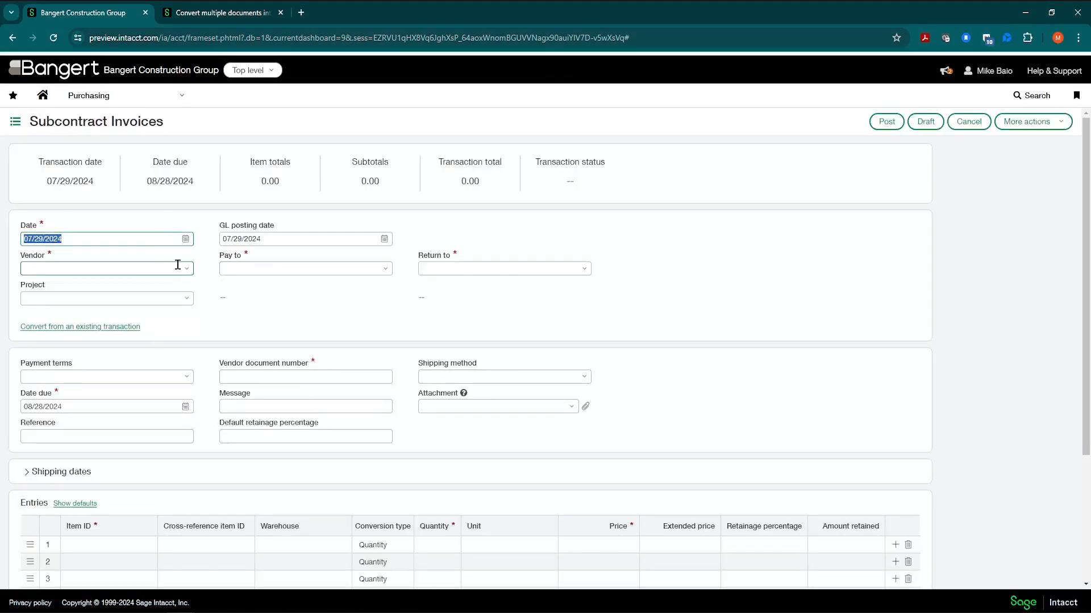
click(187, 269)
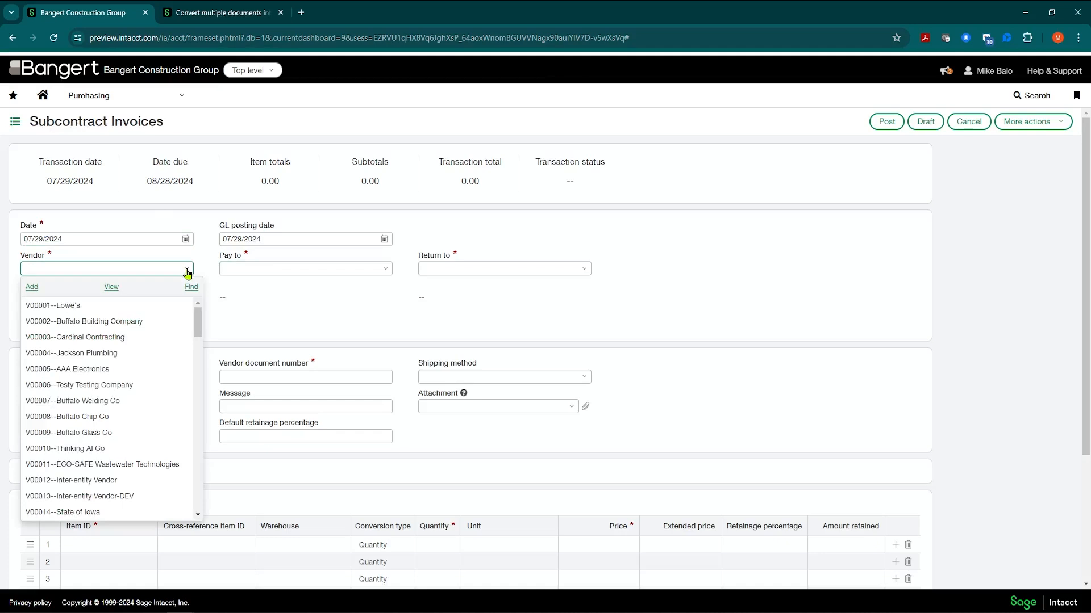
text(hih)
key(BackSpace)
key(BackSpace)
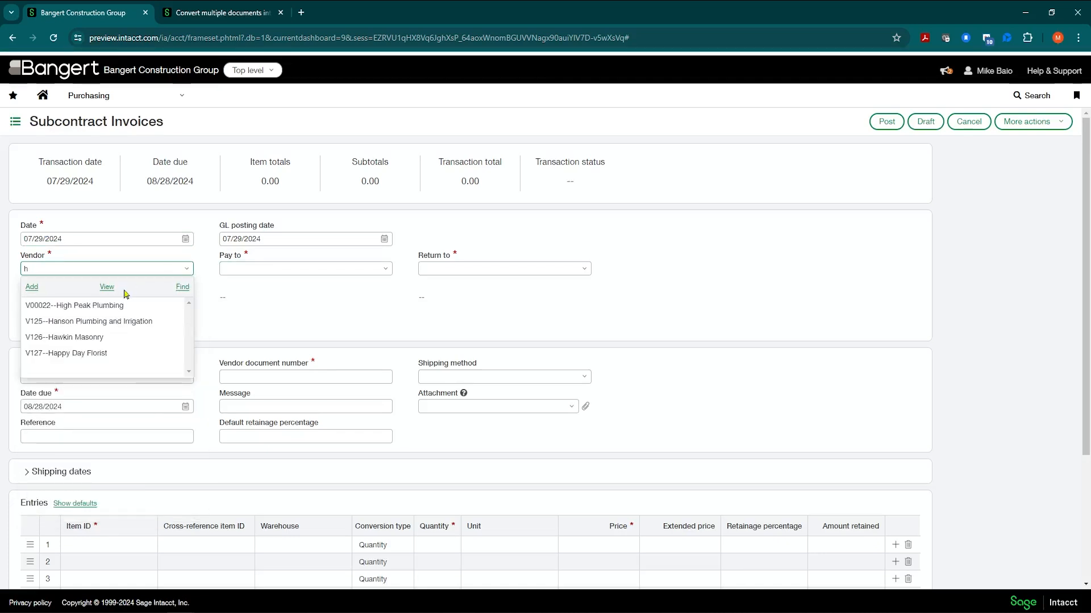
click(106, 310)
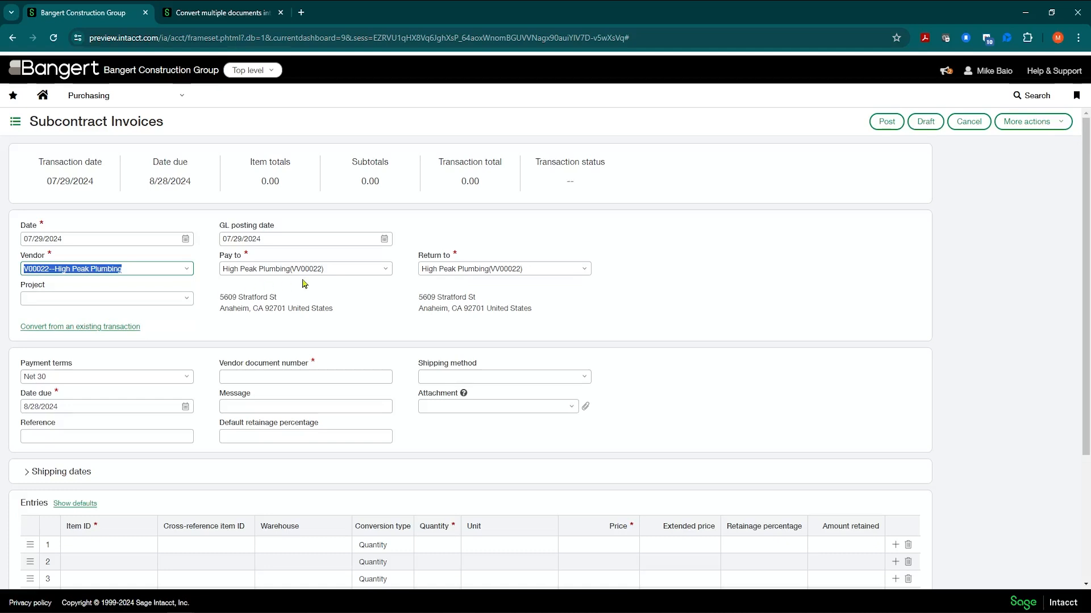
click(77, 332)
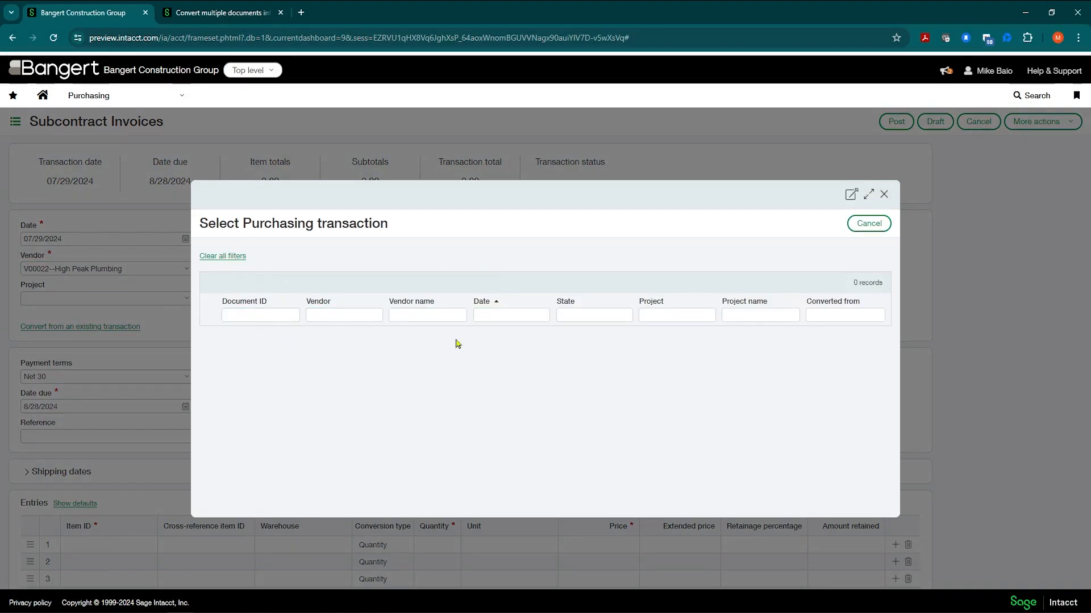
click(869, 223)
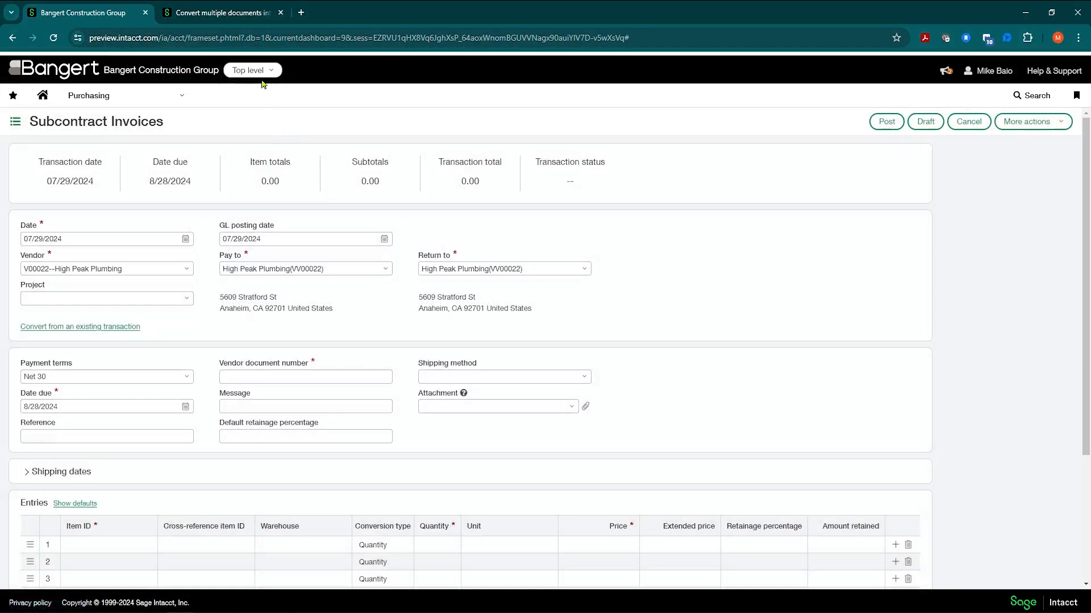
Switch to the Timberline General Construction entity and set the new subcontract invoice's vendor to High Peak Plumbing
click(271, 72)
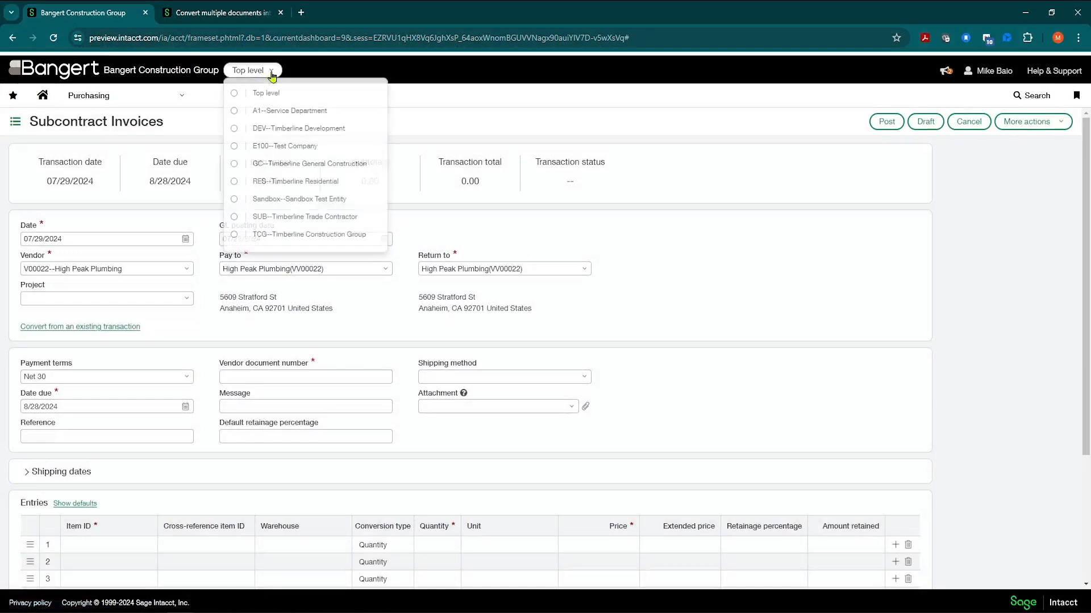
click(281, 165)
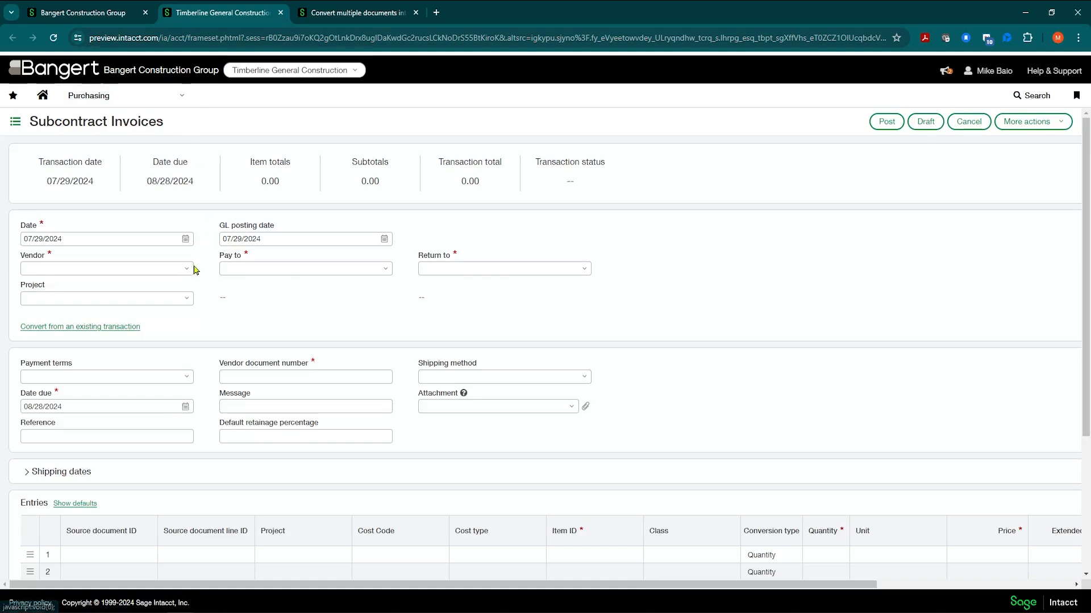
click(167, 264)
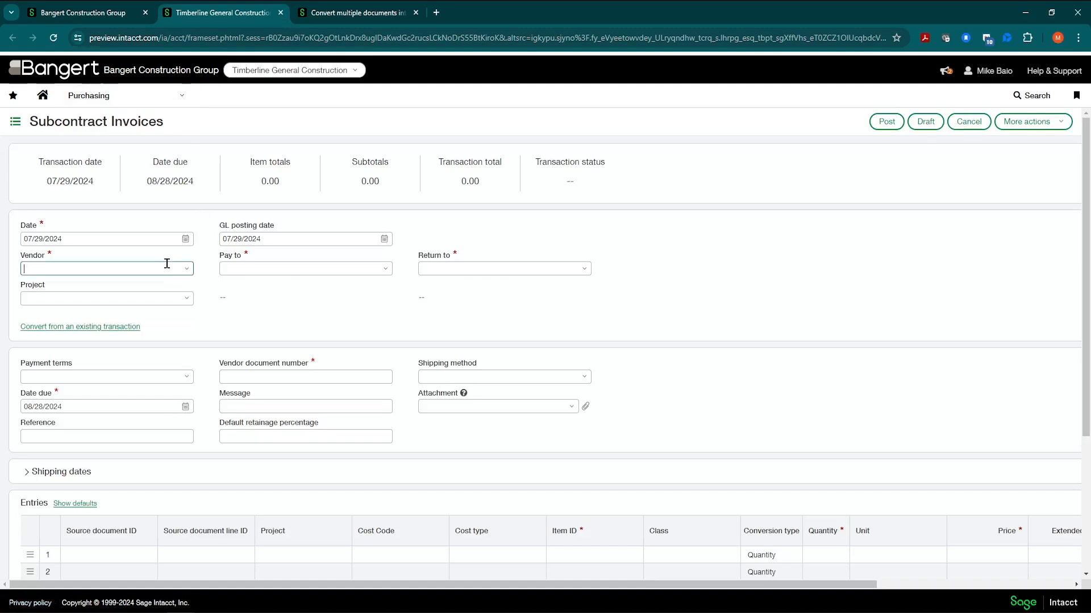
text(hi)
click(141, 310)
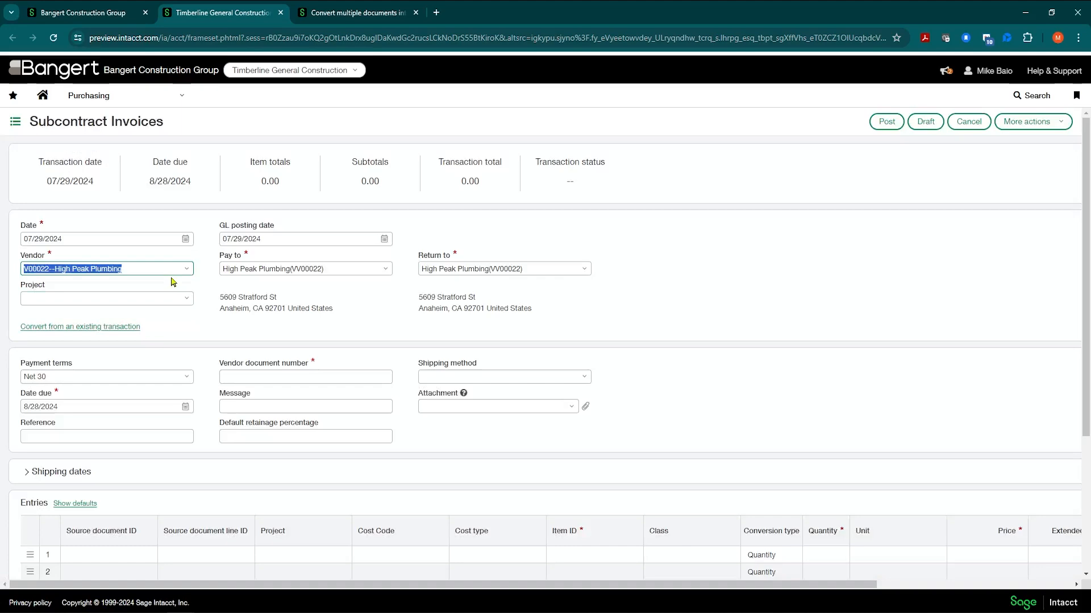
Convert the pending Best Buy subcontract dated 03/15/2024 into the invoice and check the price of its entry line
click(99, 328)
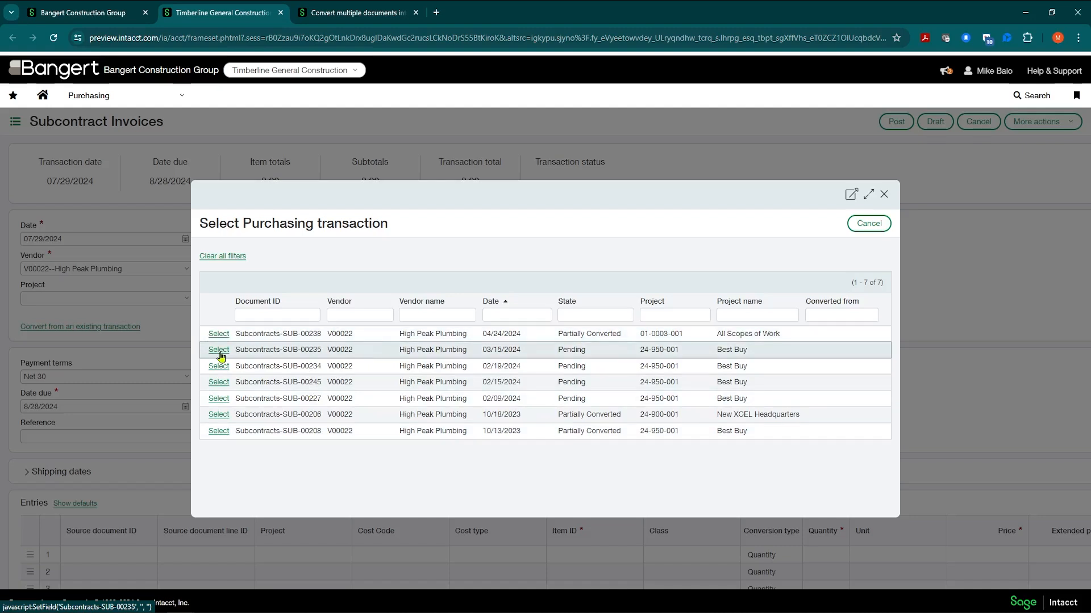
drag(640, 350, 679, 351)
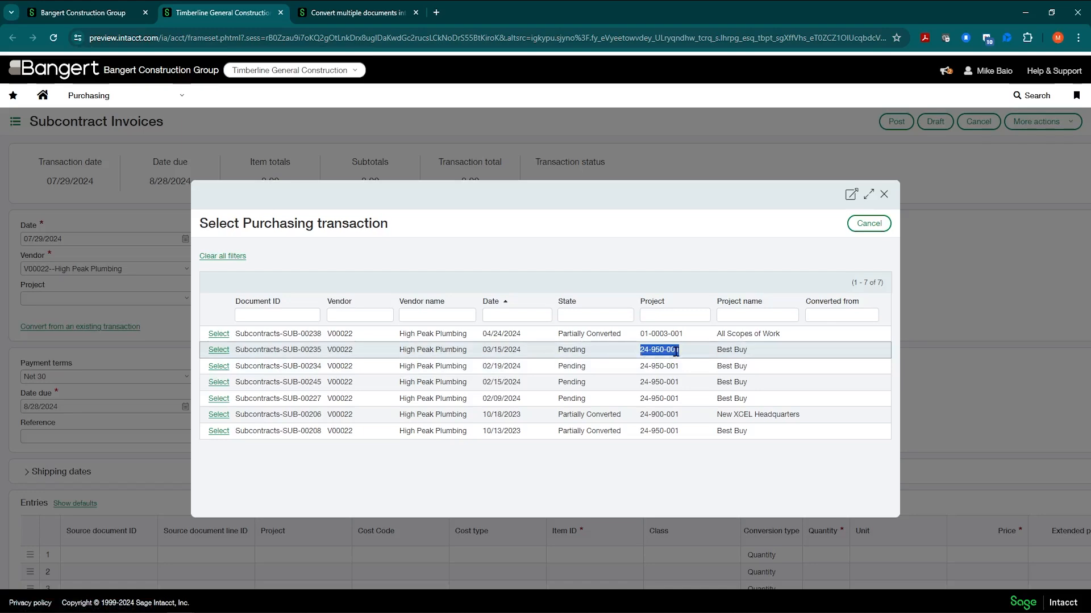
click(219, 350)
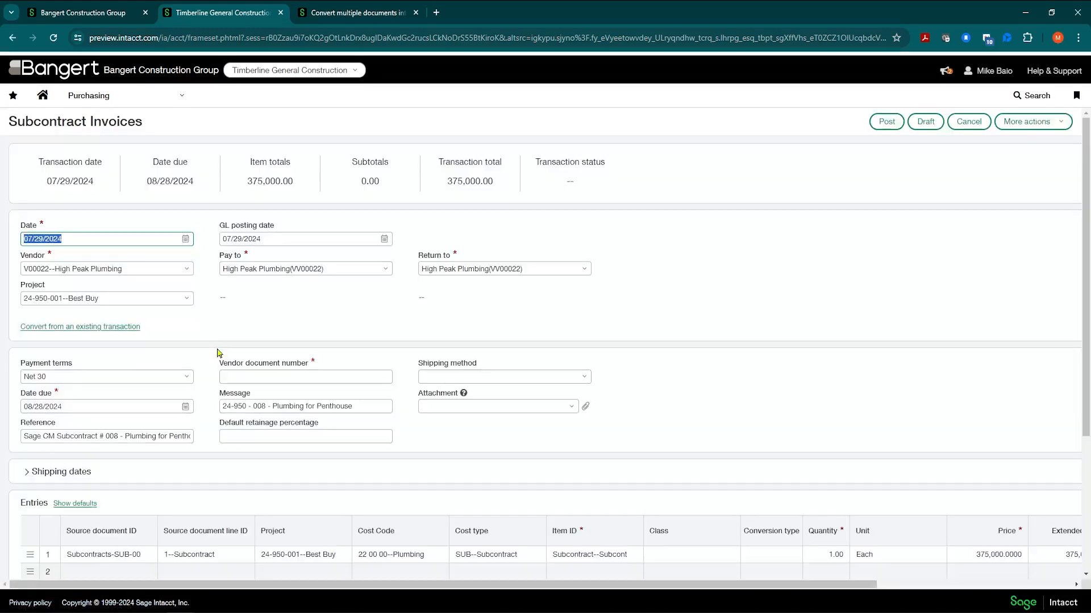
scroll(122, 453, down, 2)
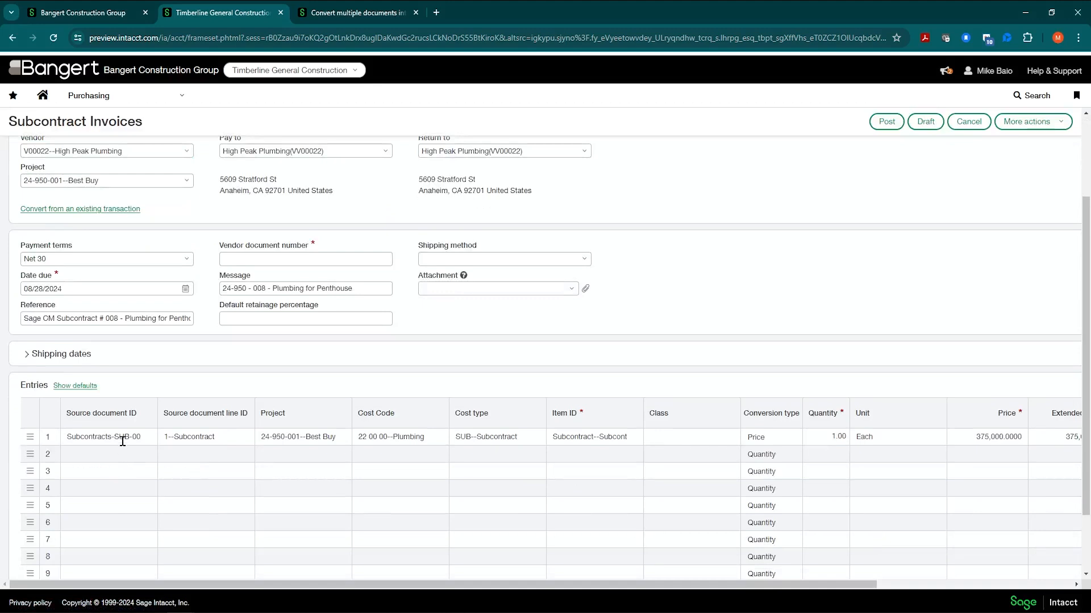
click(977, 437)
scroll(793, 253, up, 2)
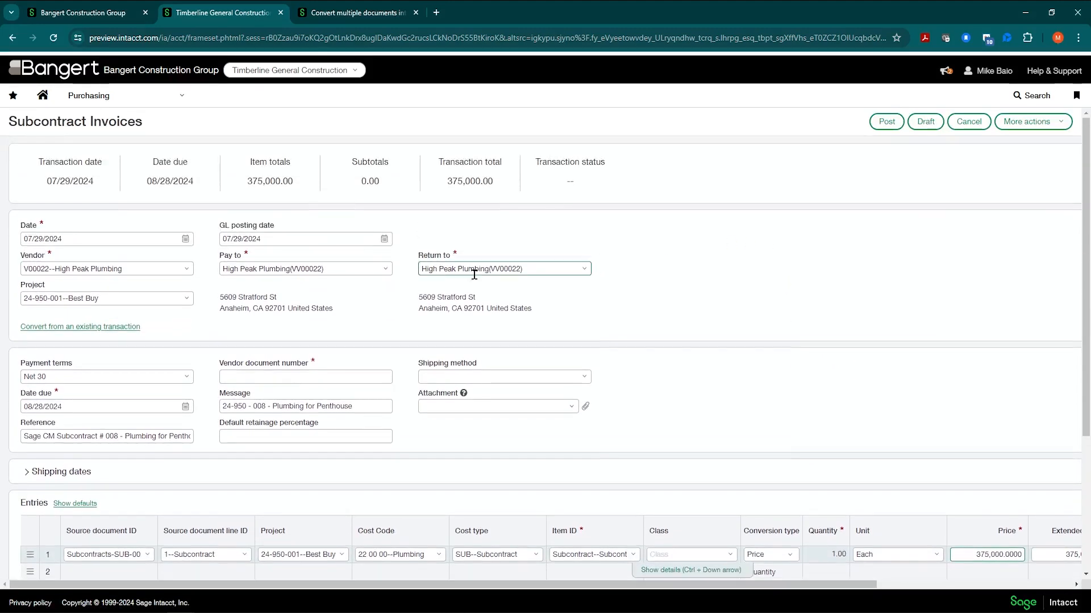
Convert the partially converted New XCEL Headquarters subcontract into the same invoice and check the source documents of the entry lines
click(74, 331)
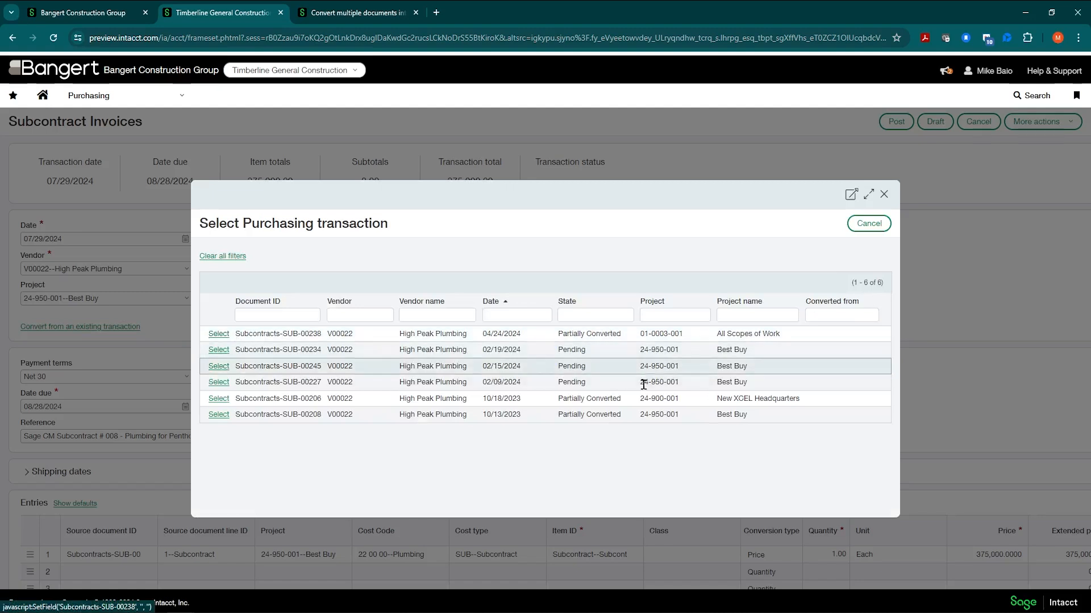
drag(640, 398, 683, 402)
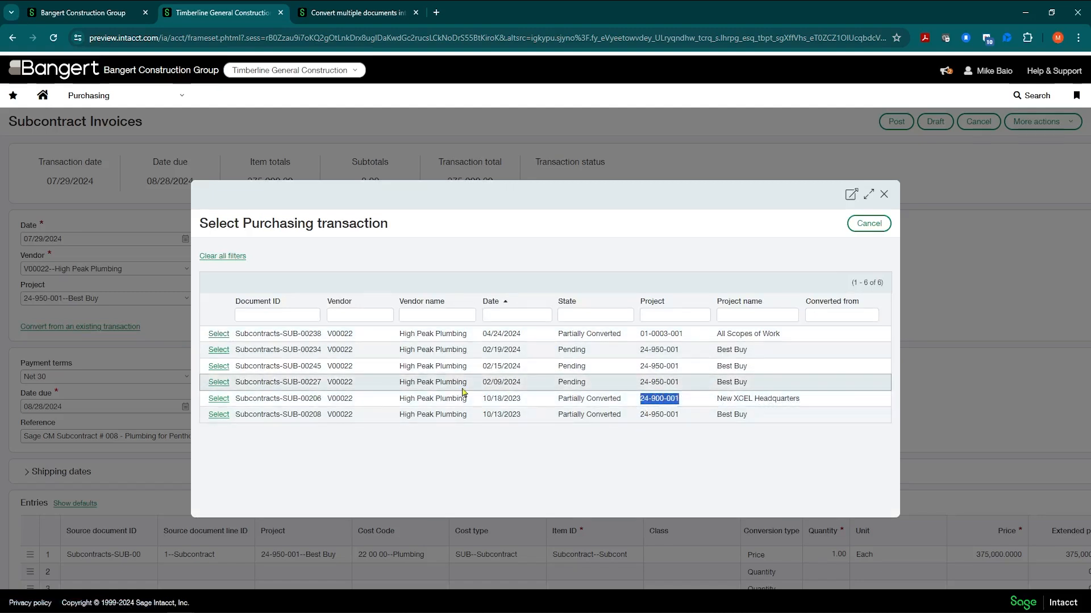
click(218, 399)
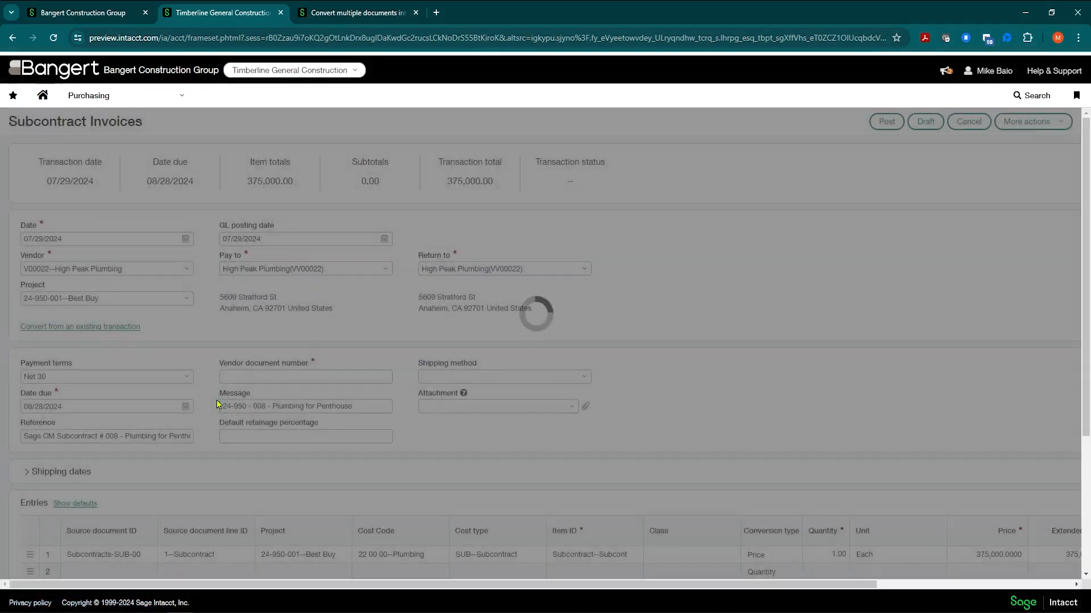
scroll(284, 321, down, 1)
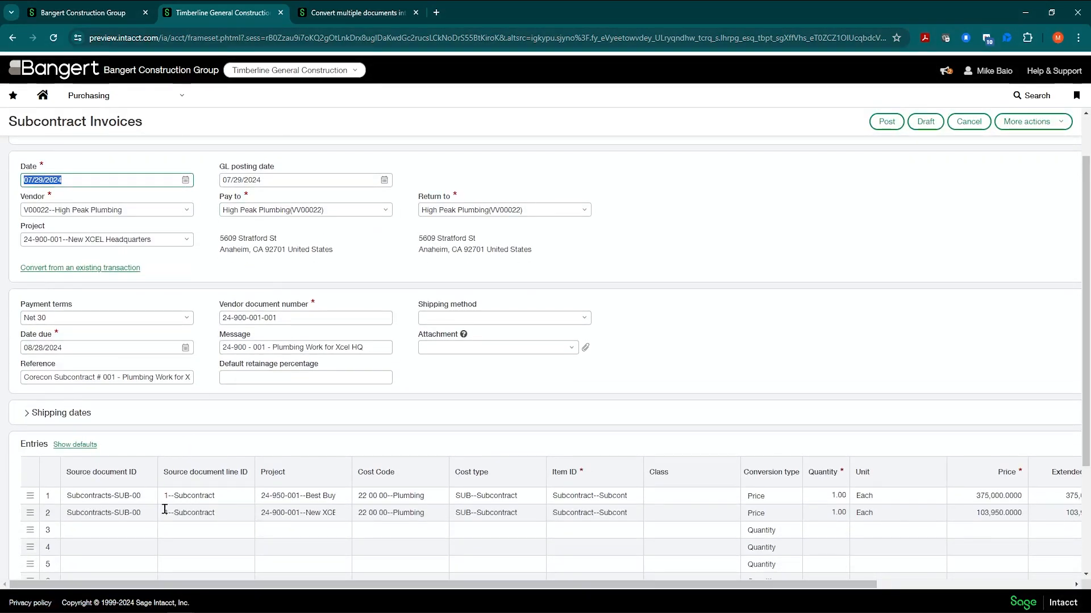
click(121, 496)
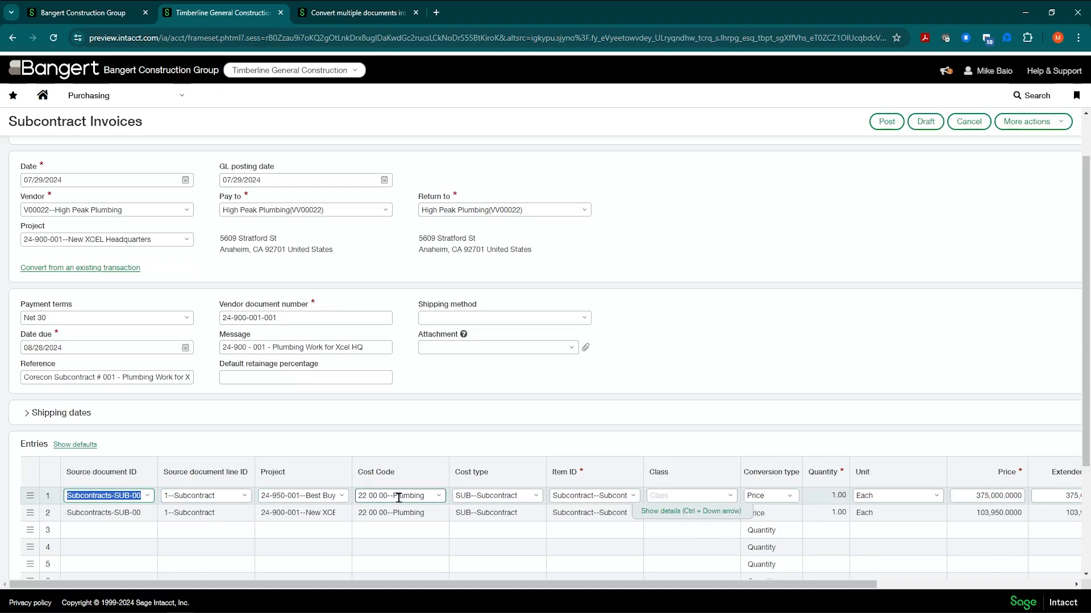
Check the price of the Best Buy entry line and discard the converted subcontract invoice
click(966, 495)
scroll(1075, 585, right, 5)
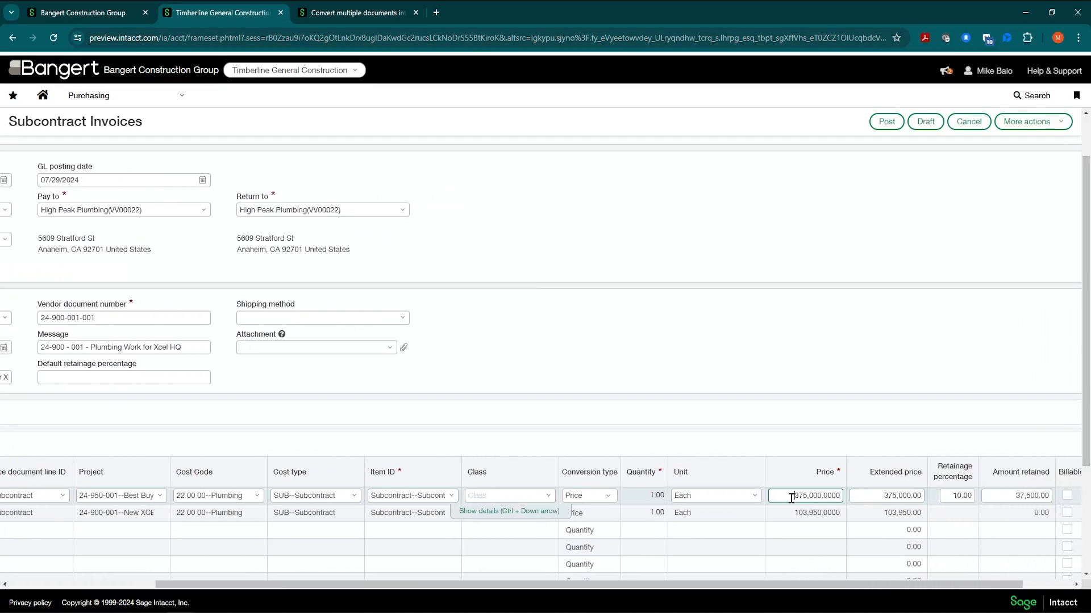
drag(790, 497, 871, 493)
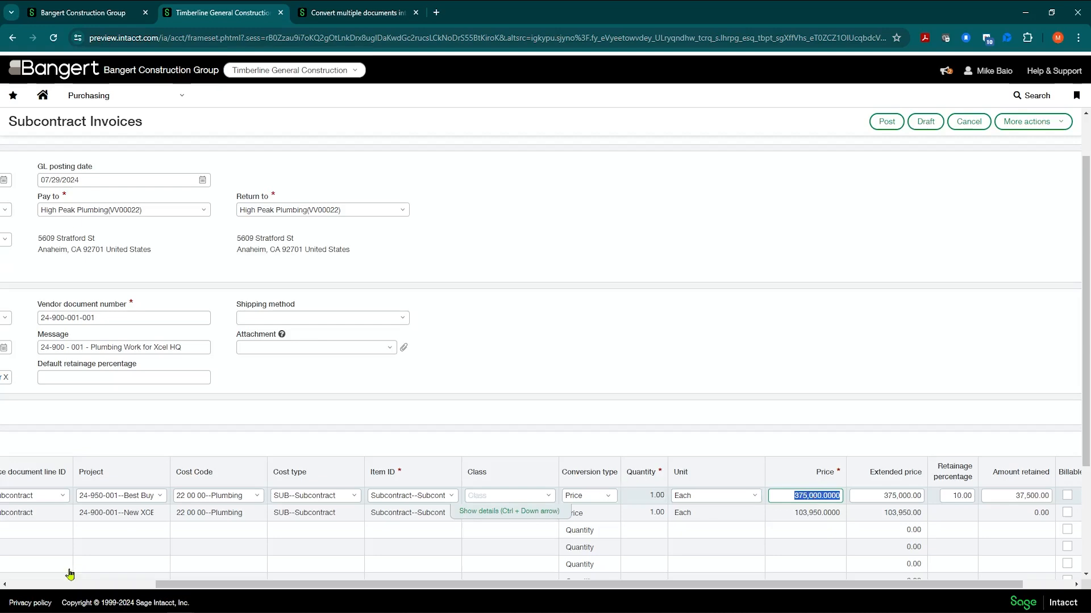
click(57, 585)
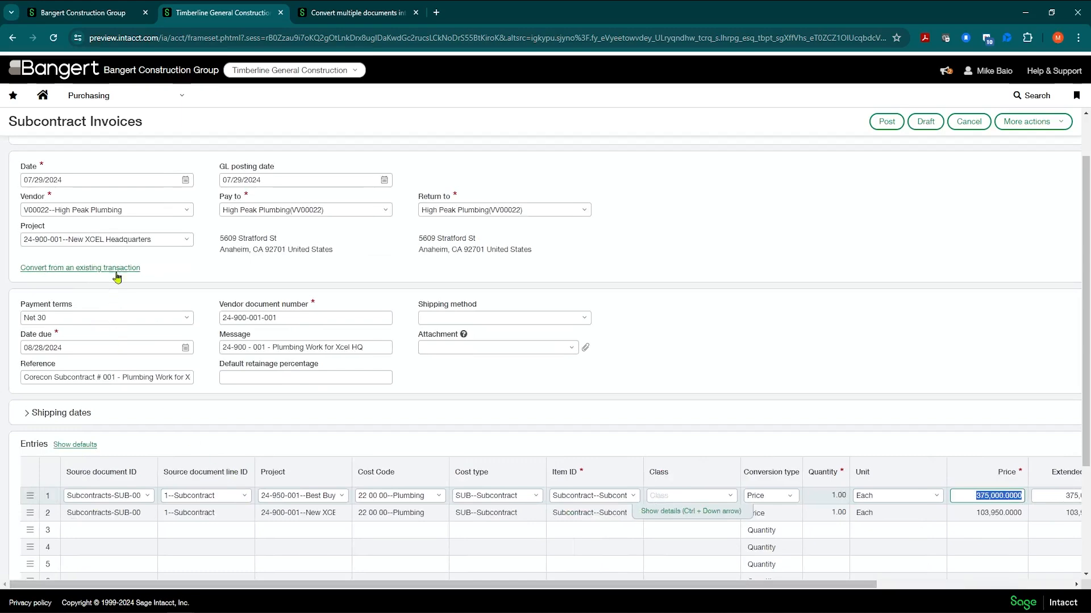
click(968, 126)
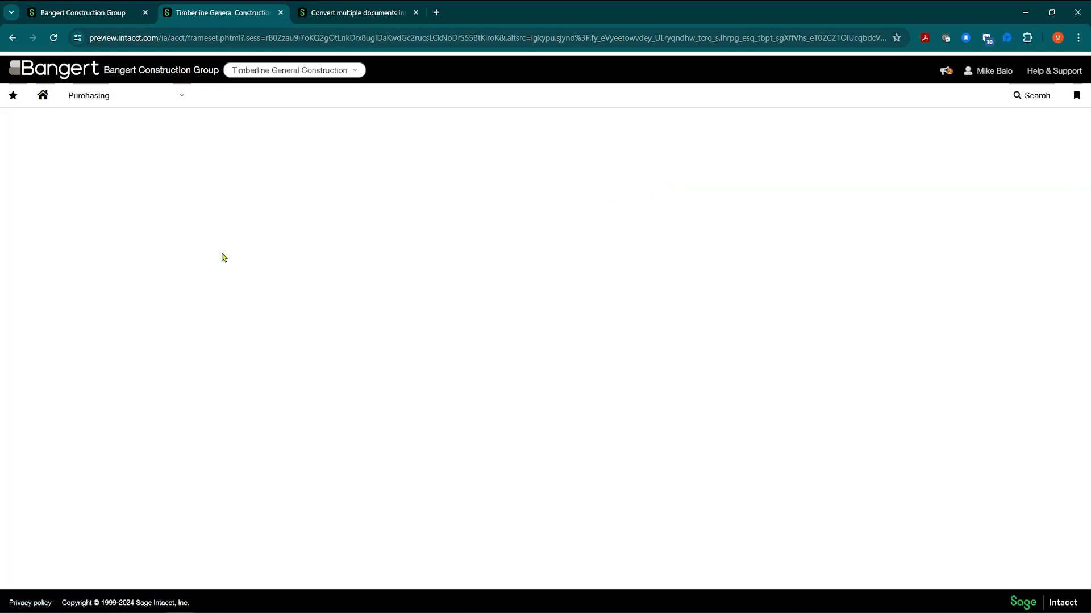
Start a new Purchasing subcontract invoice and set its vendor to High Peak Plumbing
click(169, 99)
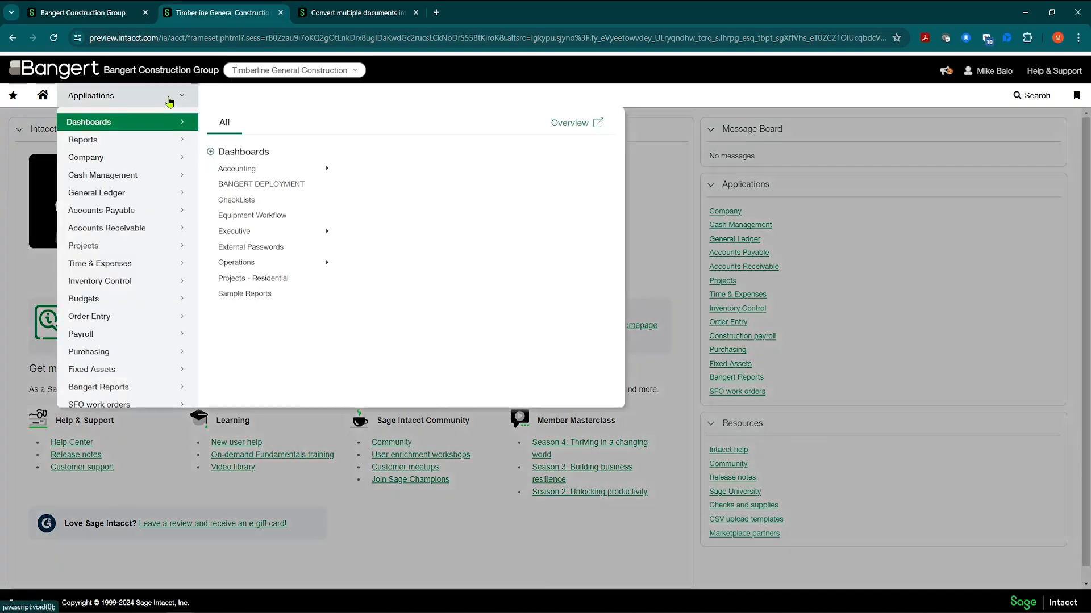
click(127, 352)
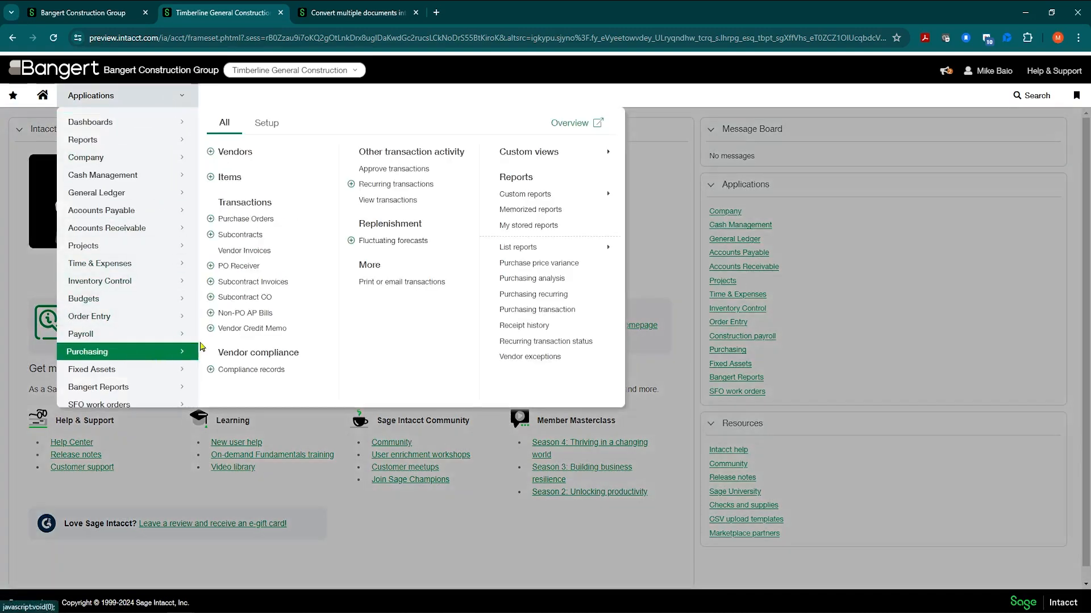
click(211, 284)
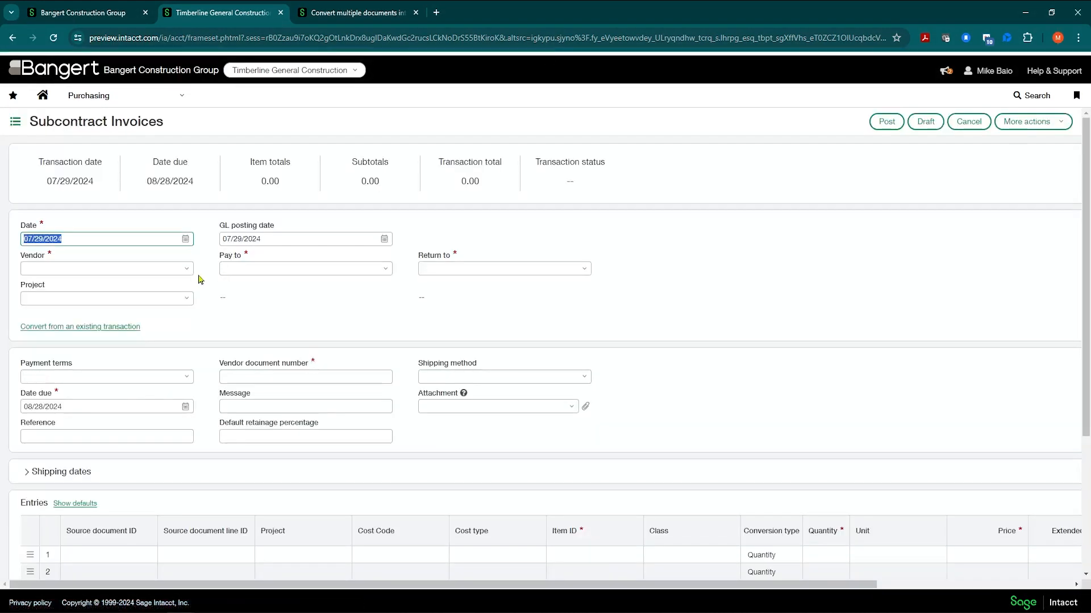
click(156, 267)
text(hi)
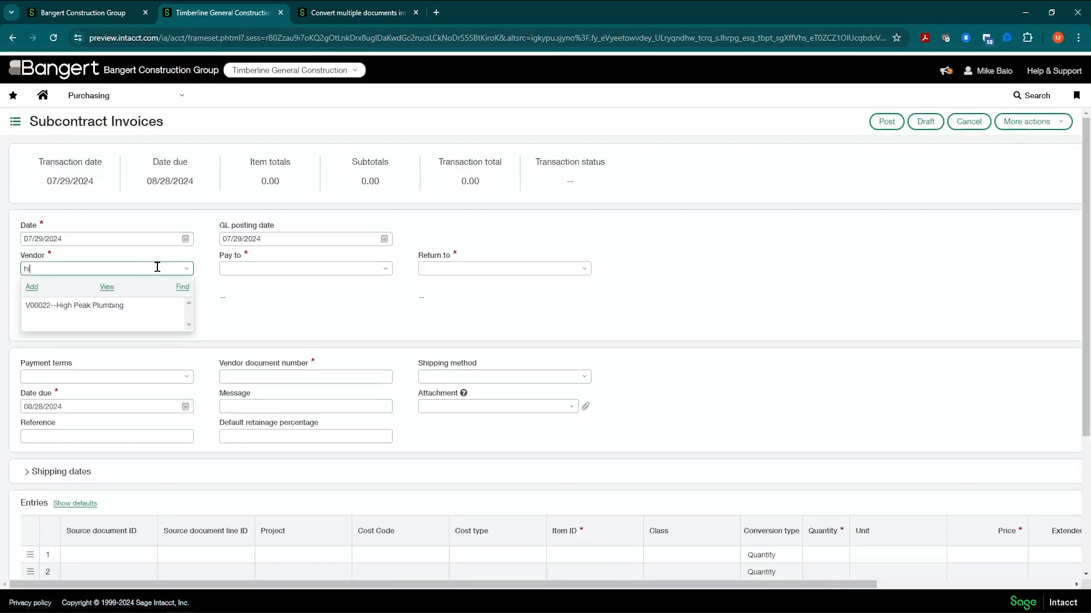
click(127, 305)
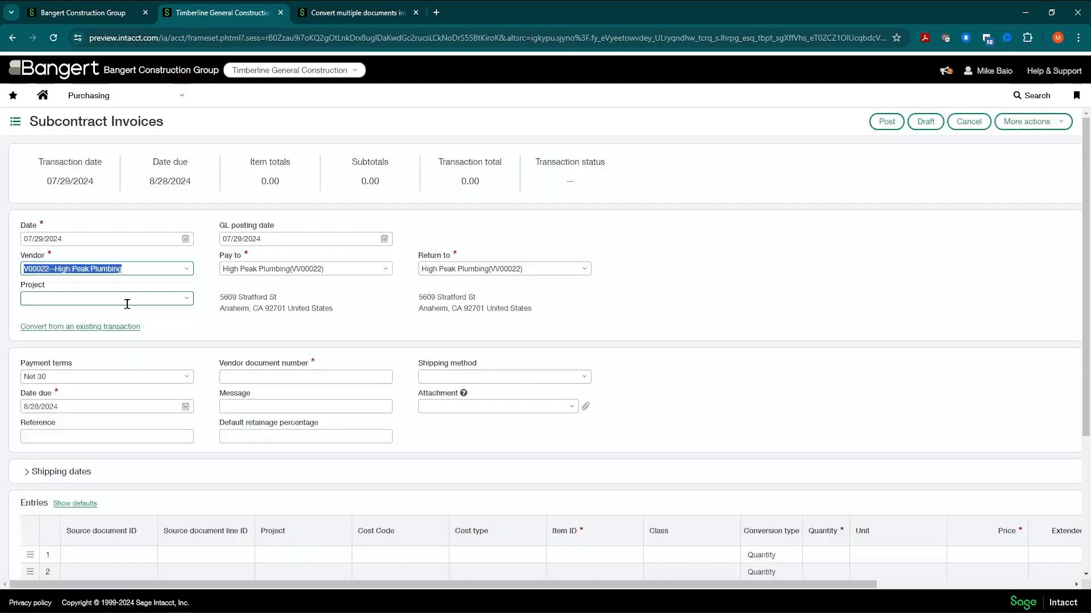
Examine the source document columns in the invoice's entries and view the Entries layout editor without saving a layout
scroll(350, 289, down, 1)
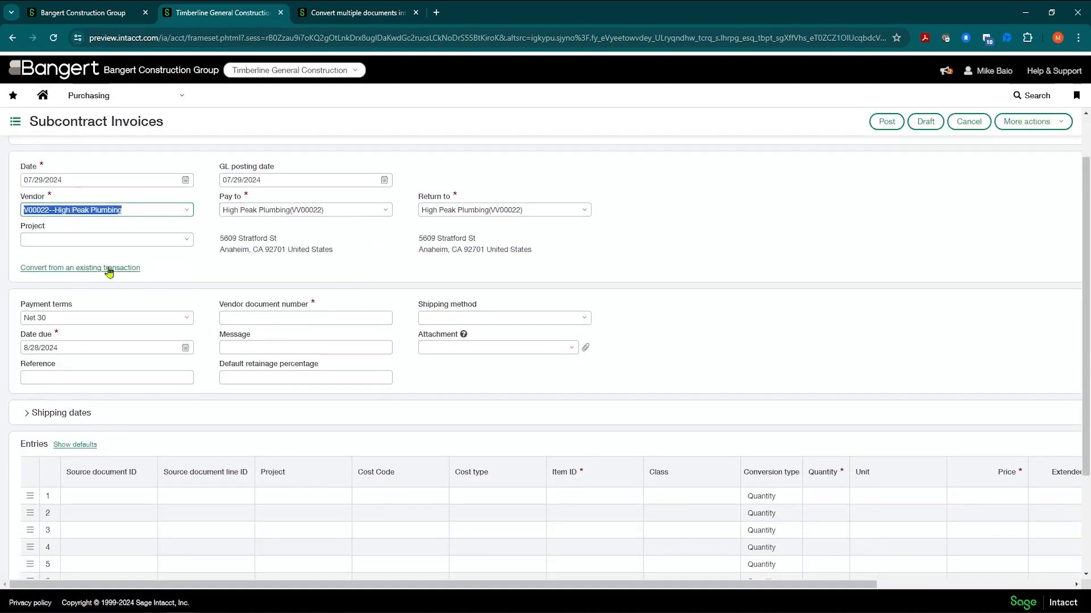
scroll(85, 477, down, 1)
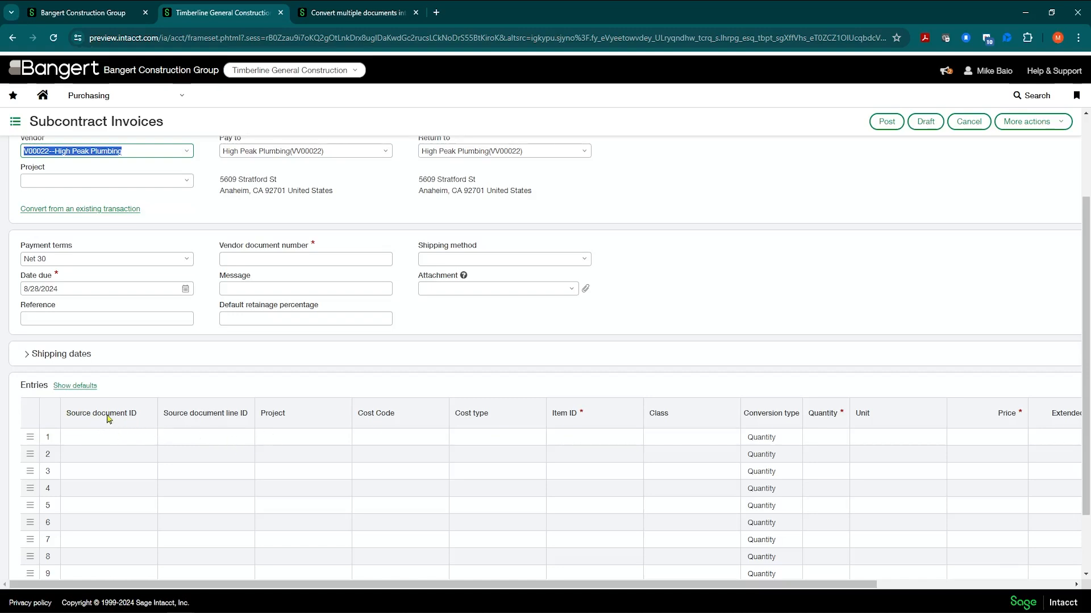
click(274, 435)
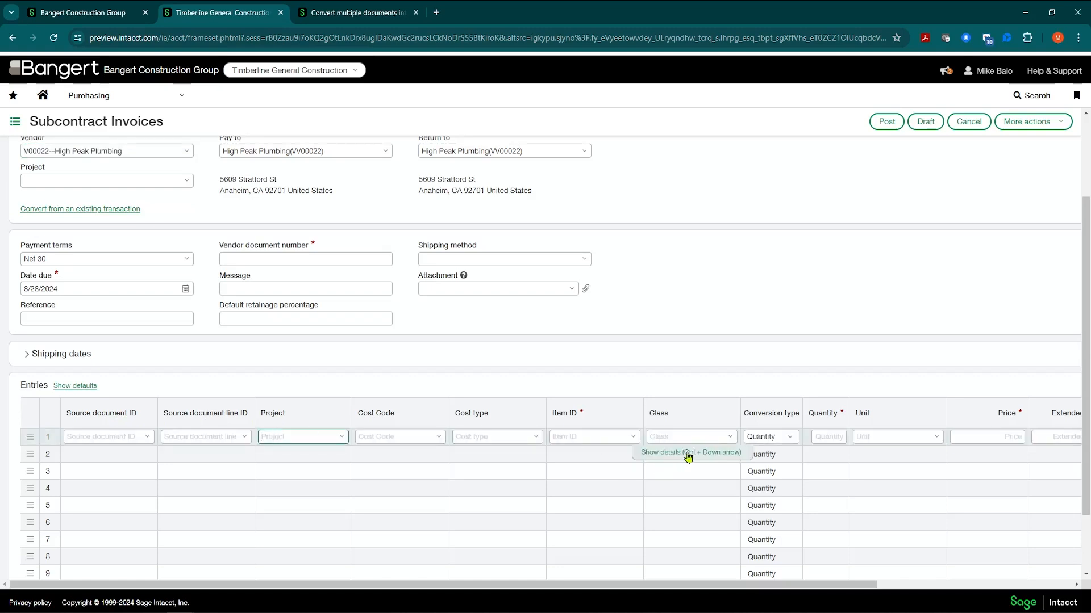
click(111, 438)
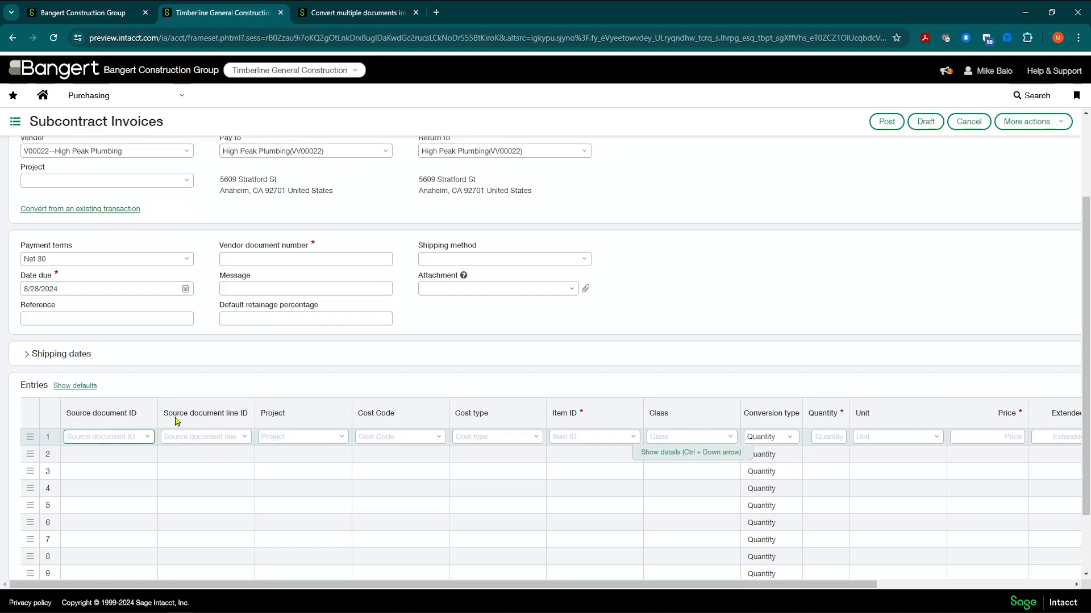
click(1037, 128)
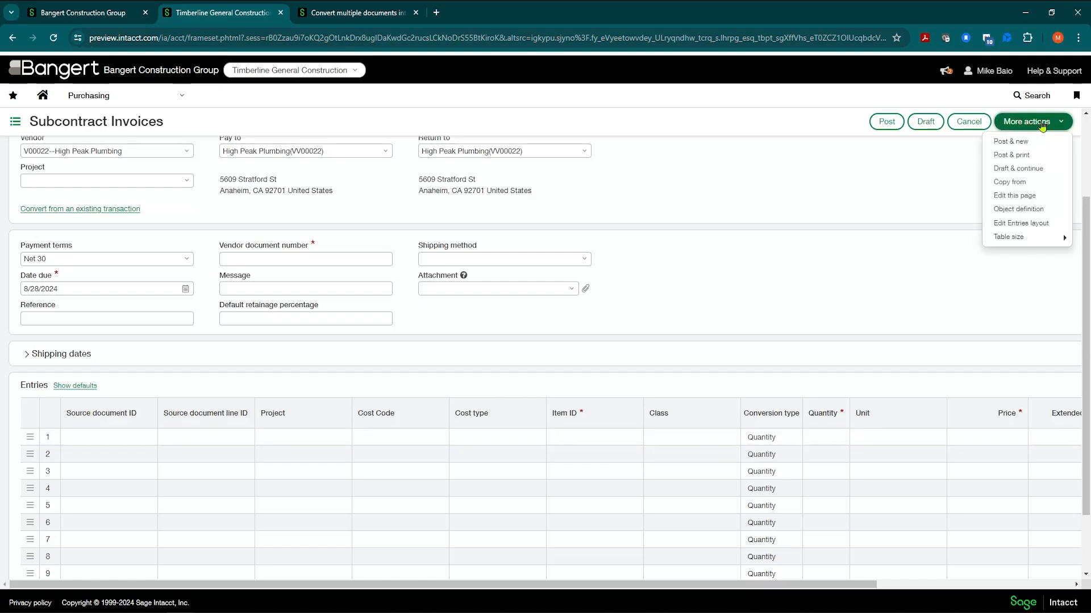
click(1024, 224)
scroll(207, 337, up, 2)
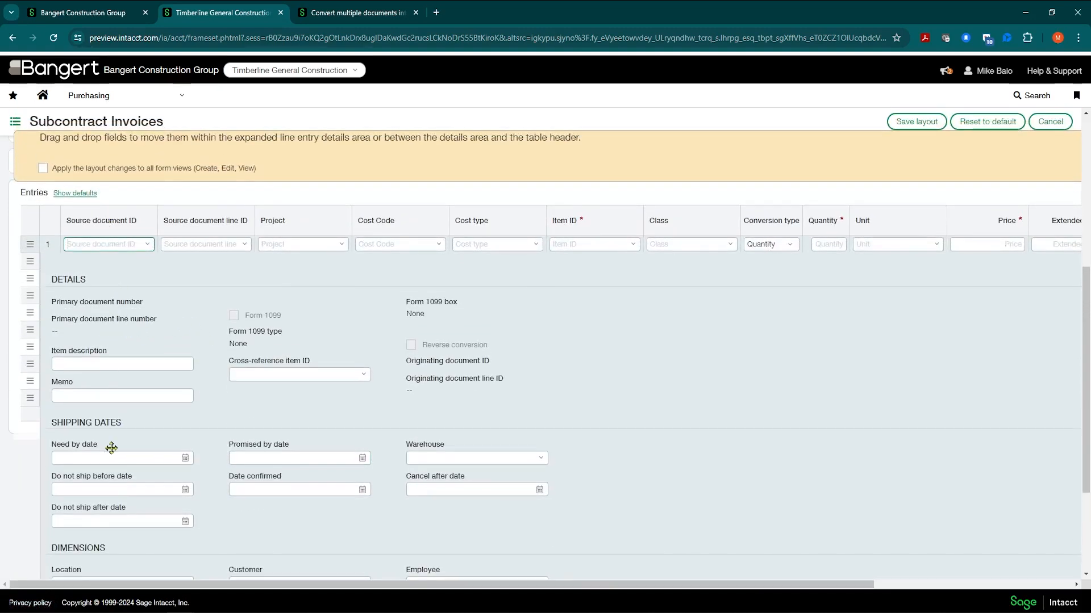
mouse_move(111, 448)
mouse_down()
mouse_move(133, 223)
mouse_move(117, 447)
mouse_up()
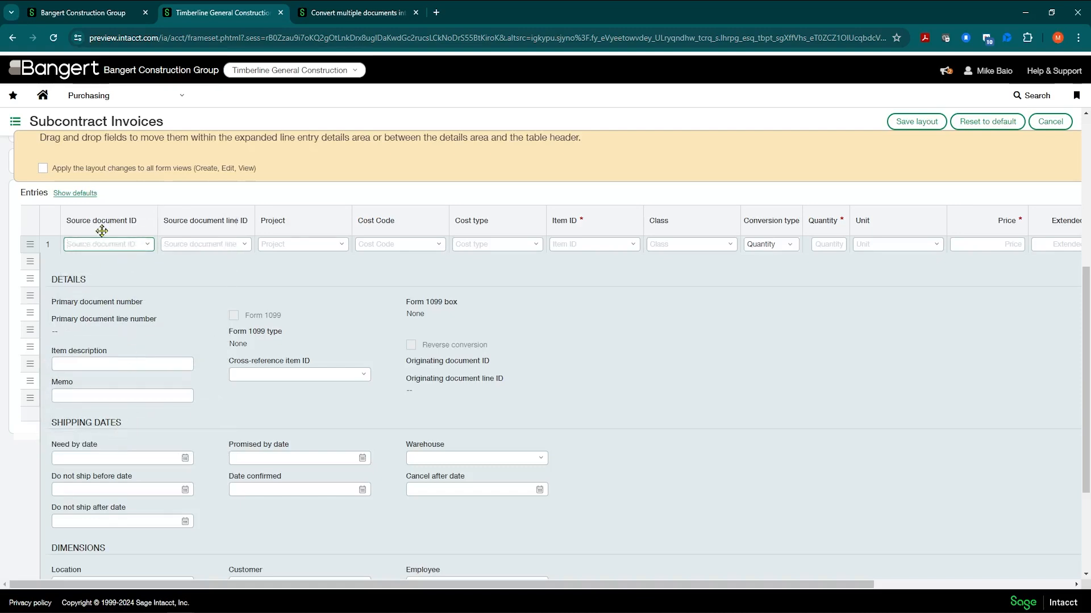
click(1046, 128)
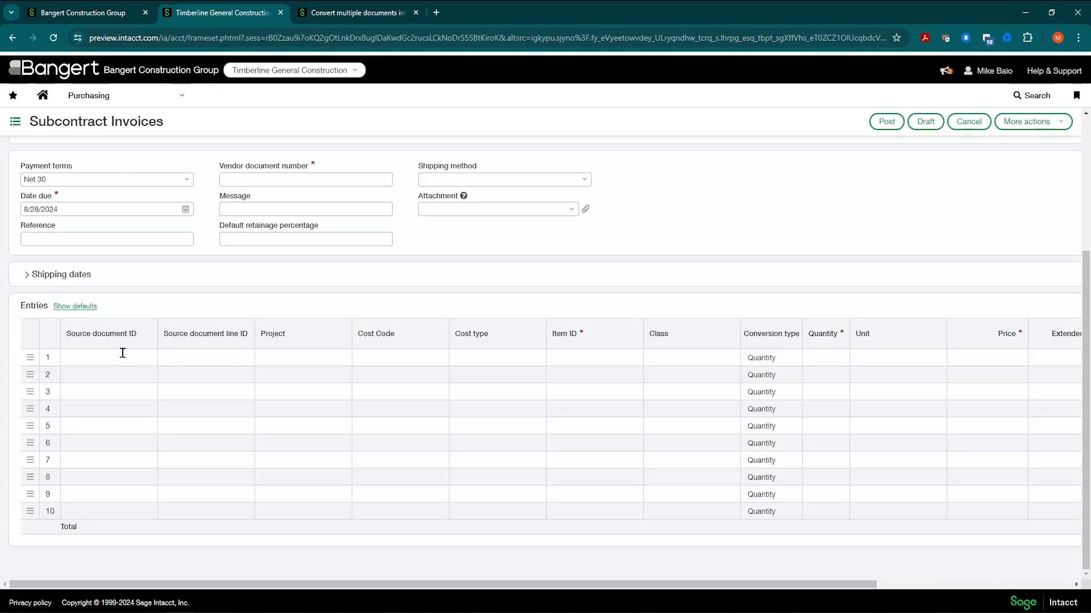
Set entry line 1's source document to Subcontracts-SUB-00238 and view that subcontract's details and entries
click(132, 352)
click(149, 360)
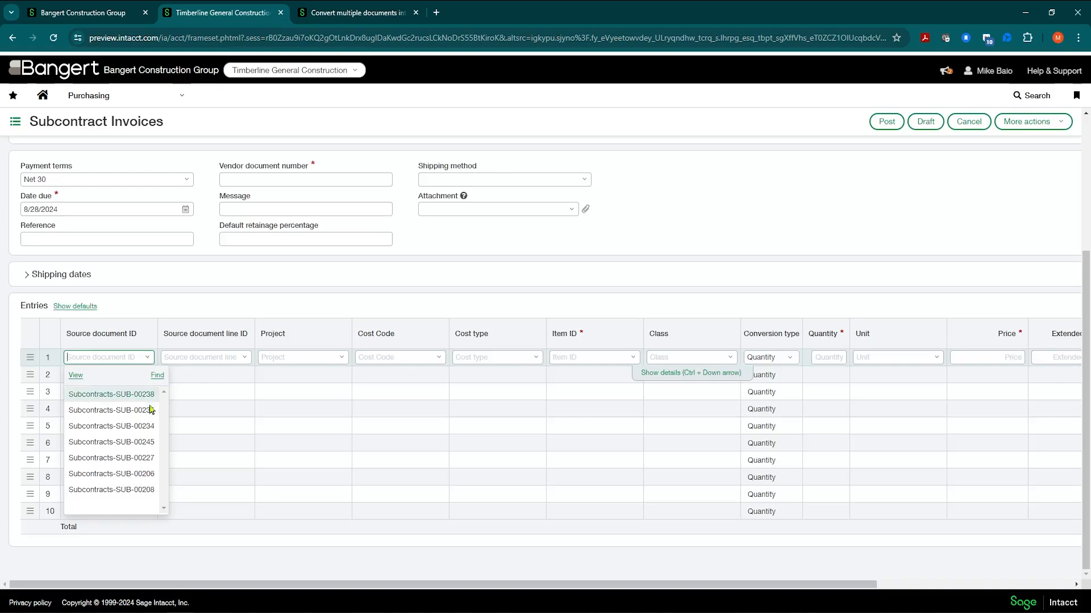
click(107, 394)
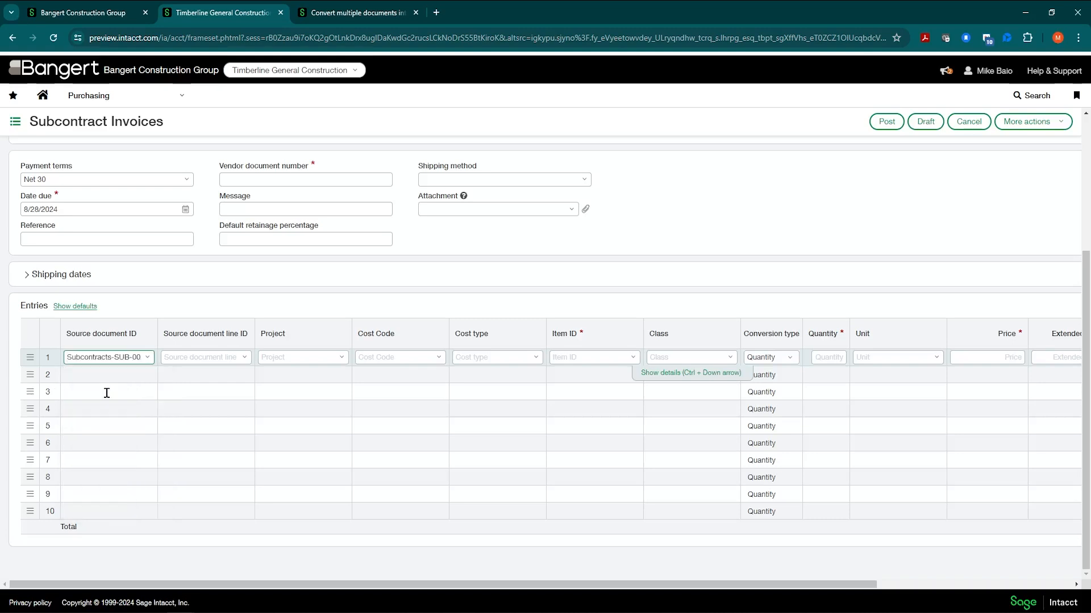
click(147, 358)
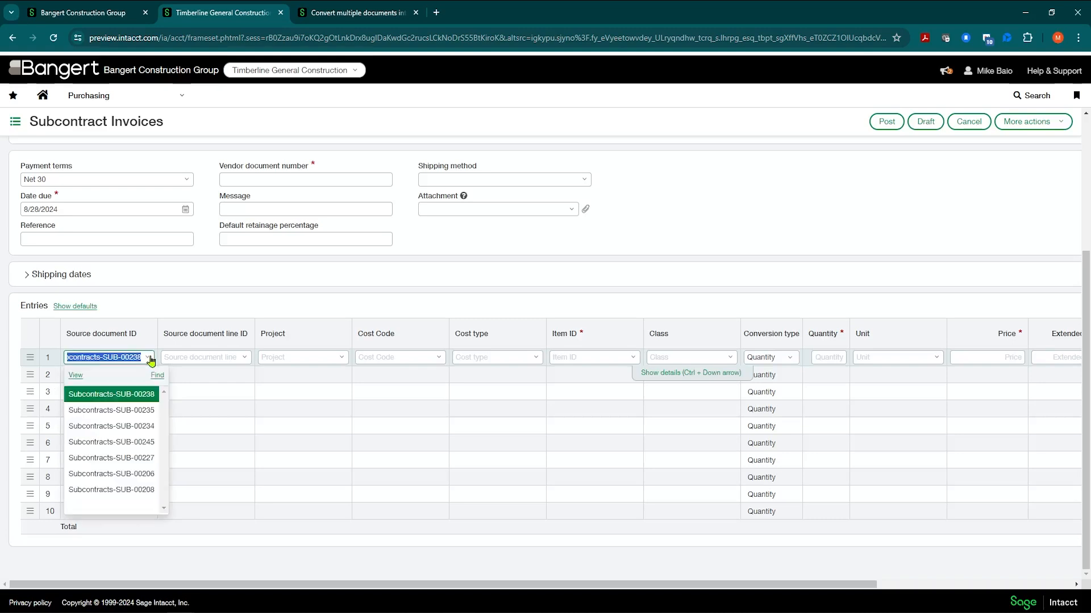
click(77, 376)
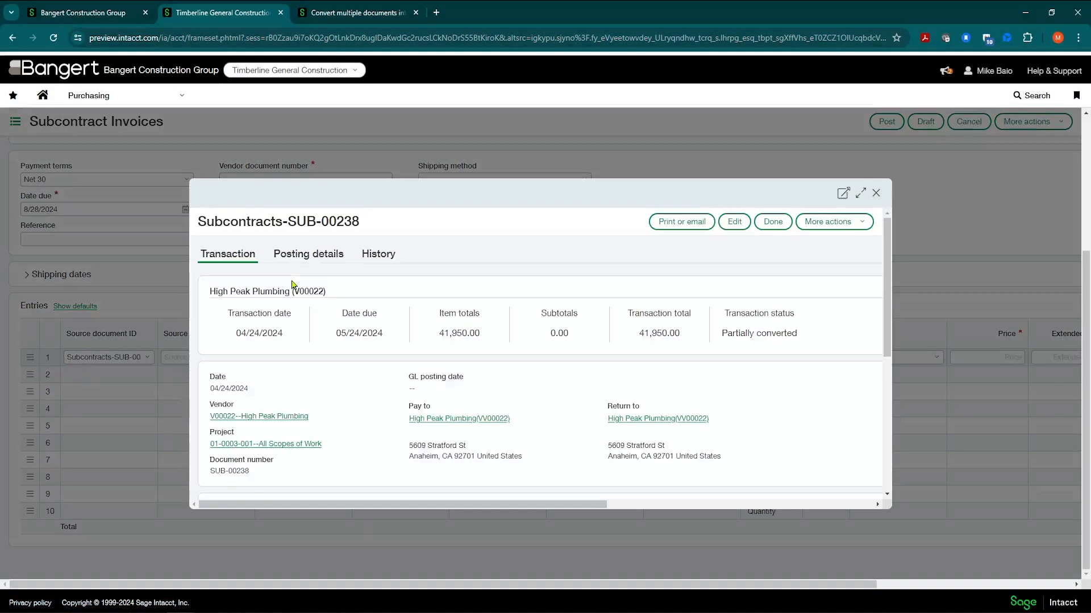
scroll(319, 430, down, 5)
scroll(321, 430, down, 1)
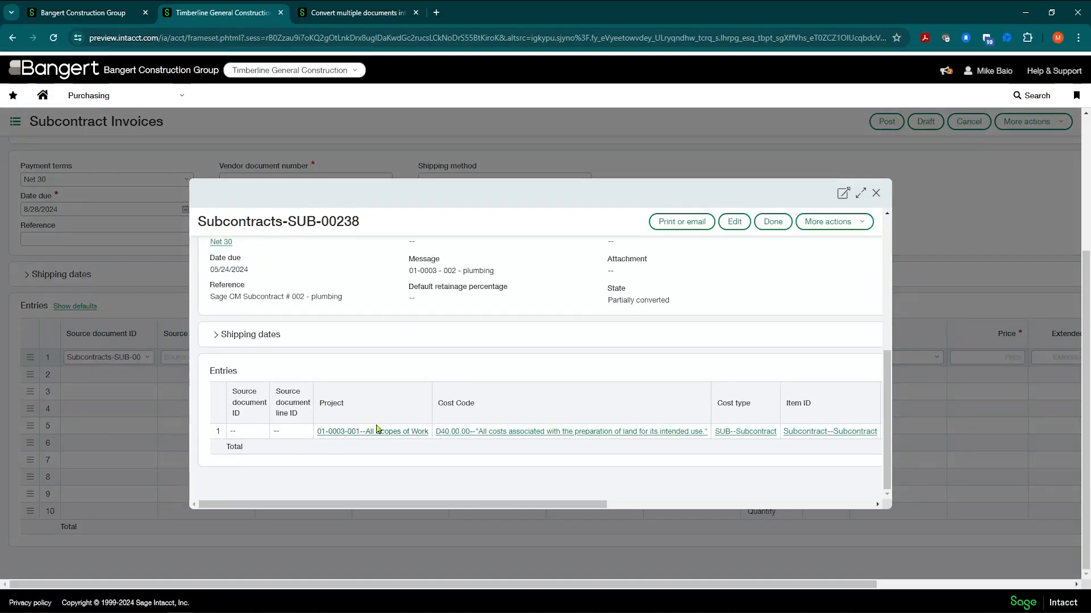
click(876, 193)
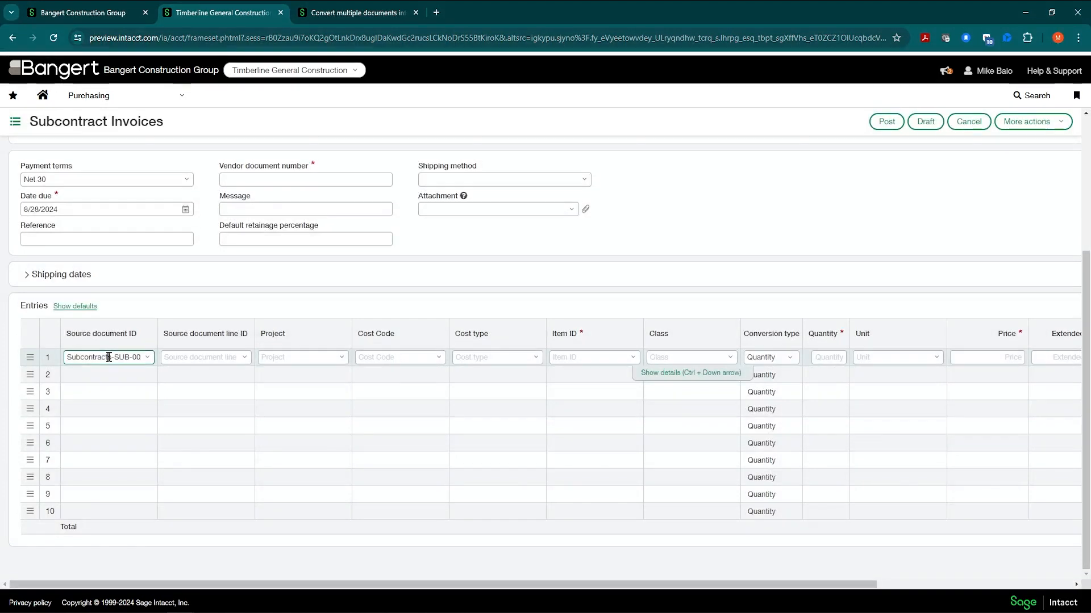
Set the source document line of entry line 1 to 1--Subcontract
click(108, 356)
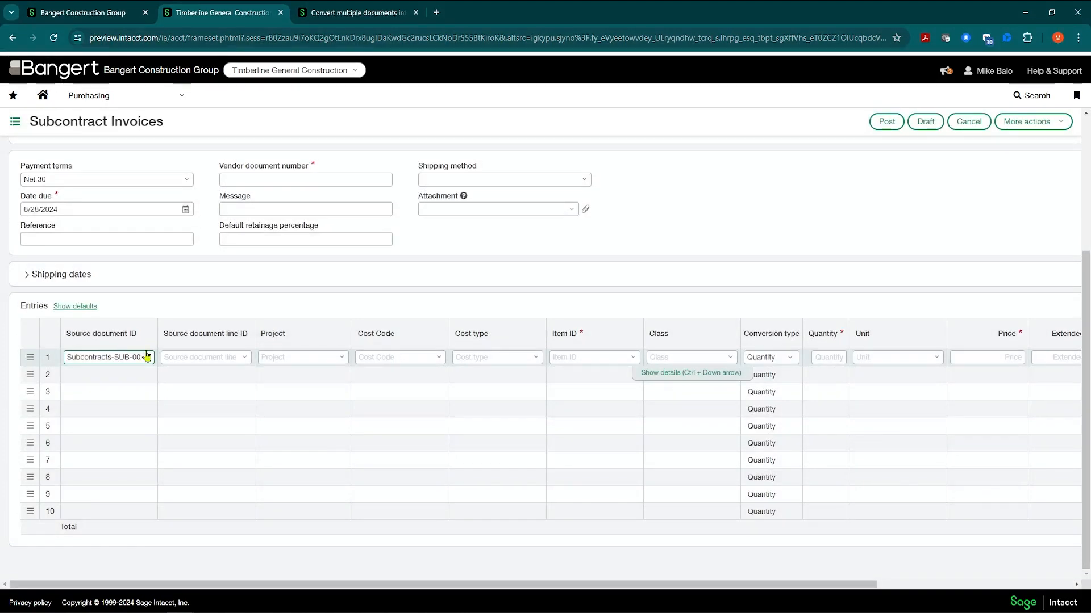
click(245, 362)
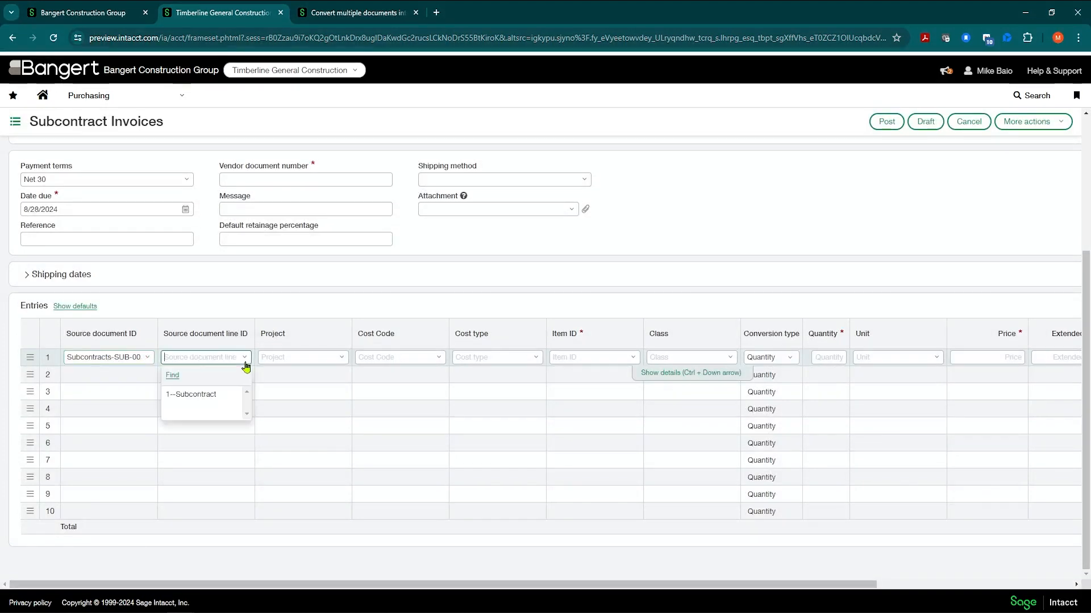
click(198, 397)
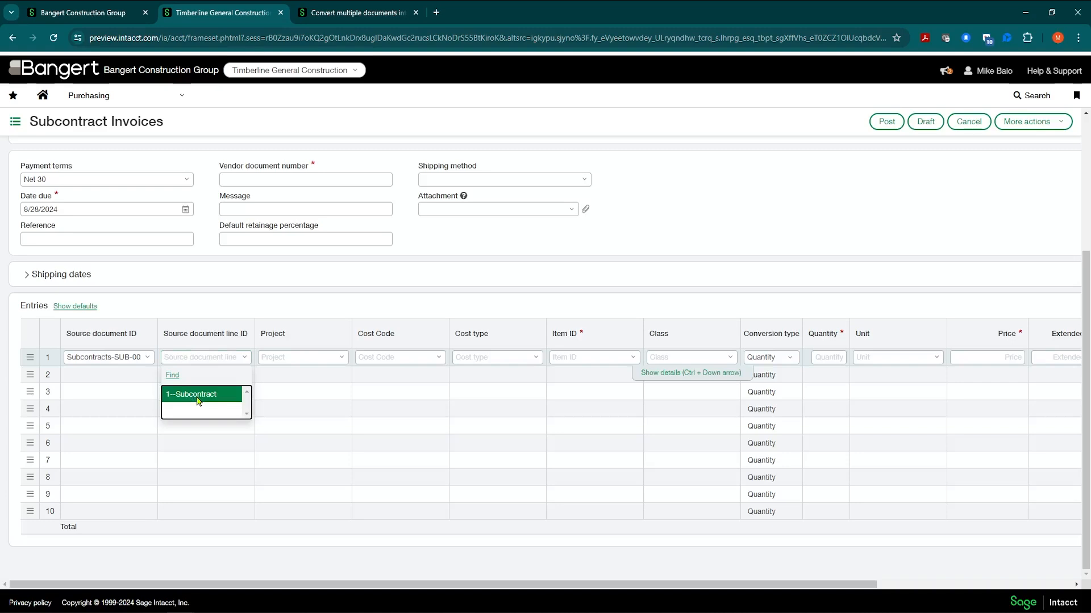
click(202, 381)
click(208, 357)
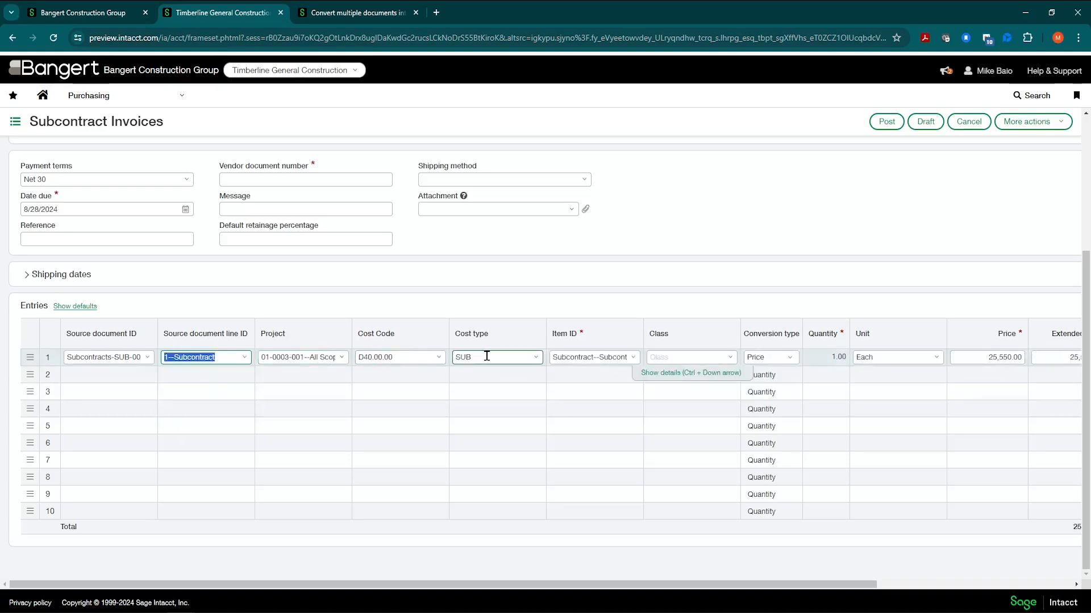
Set the price of entry line 1 to 10,000 and move on to entry line 2
click(983, 358)
drag(984, 358, 1063, 356)
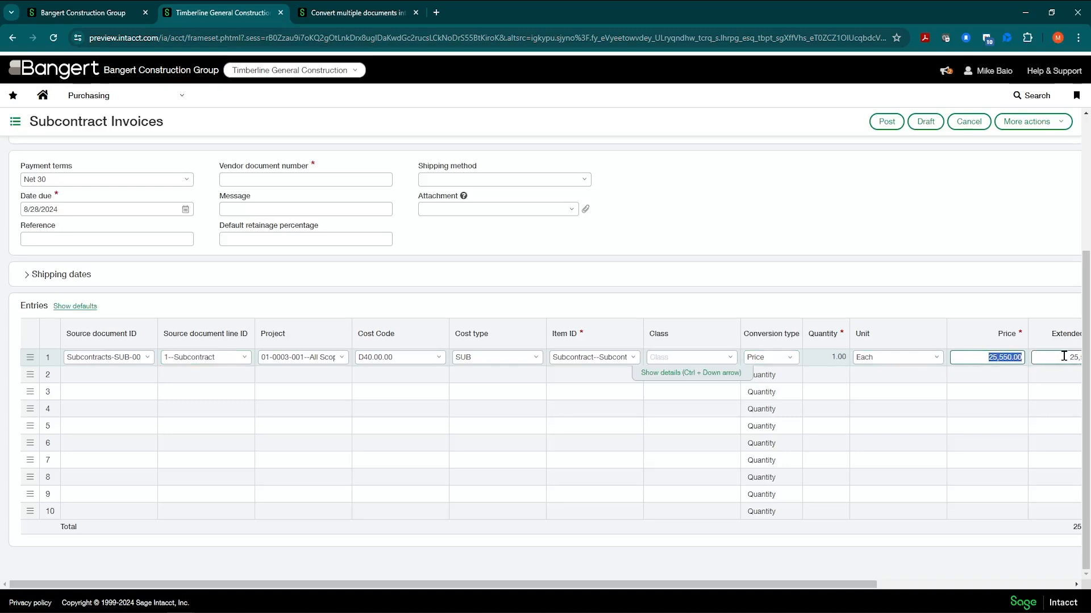
text(10000)
key(Tab)
key(Tab)
key(Tab)
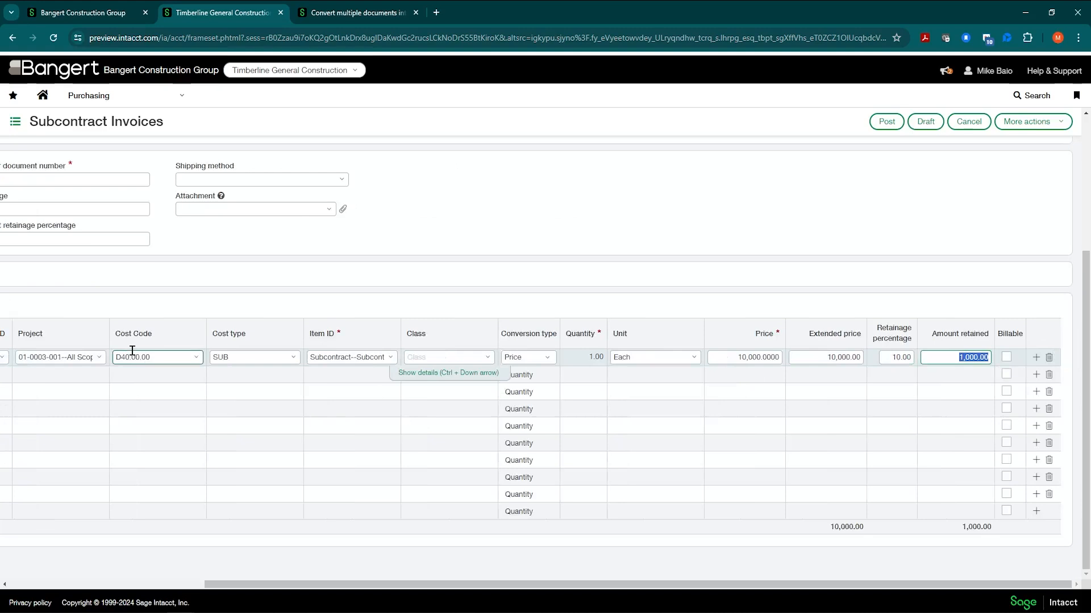
key(Tab)
key(Tab)
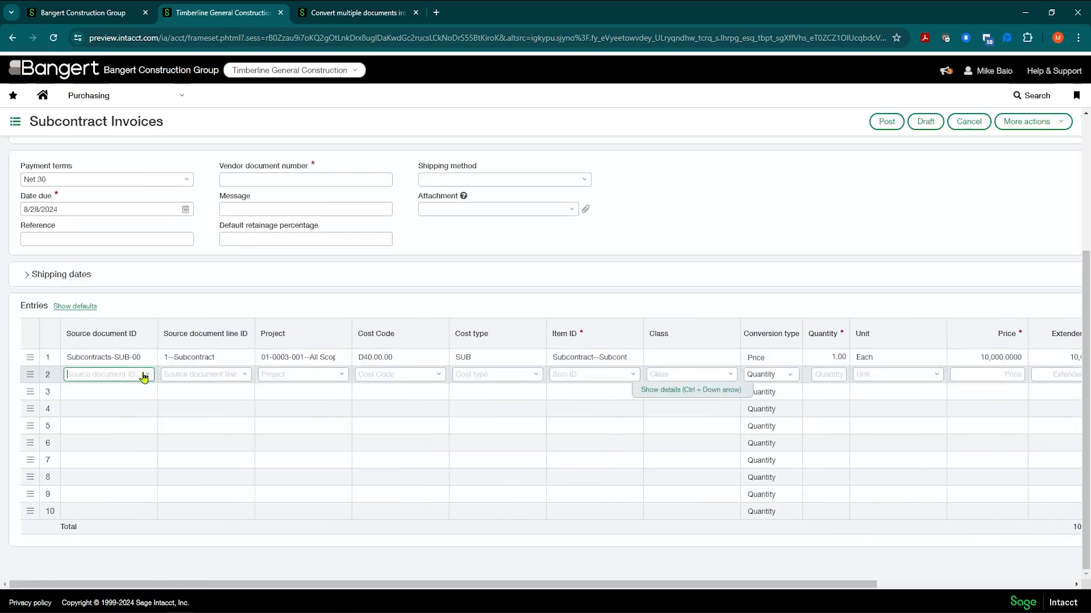
Assign the New XCEL Headquarters subcontract and its source line 1--Subcontract to entry line 2
click(143, 376)
click(124, 492)
click(244, 375)
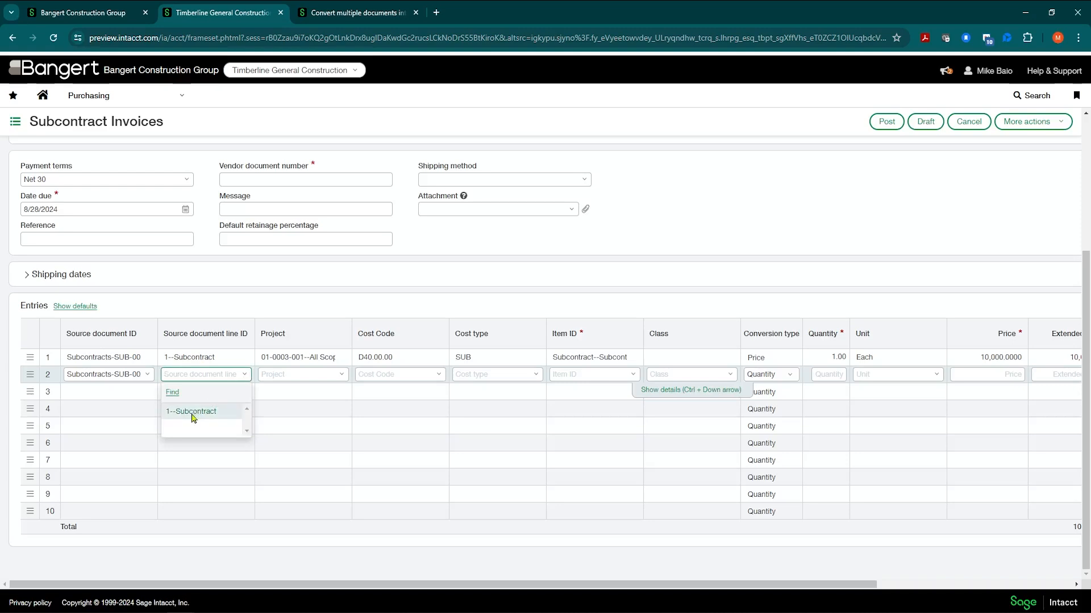
click(193, 418)
click(260, 377)
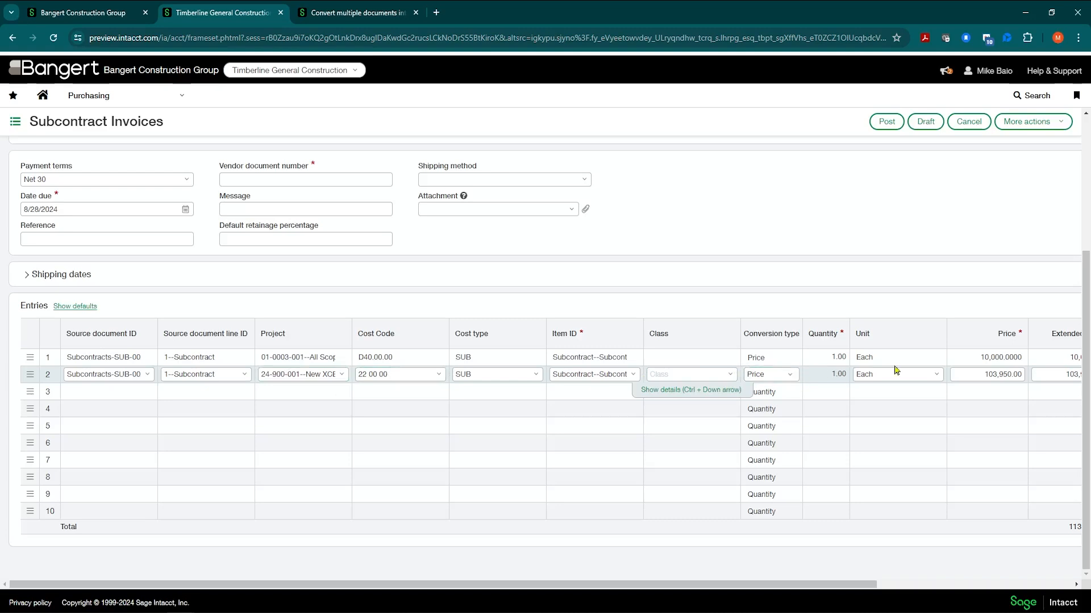
Set the price of entry line 2 to 20,000
click(966, 374)
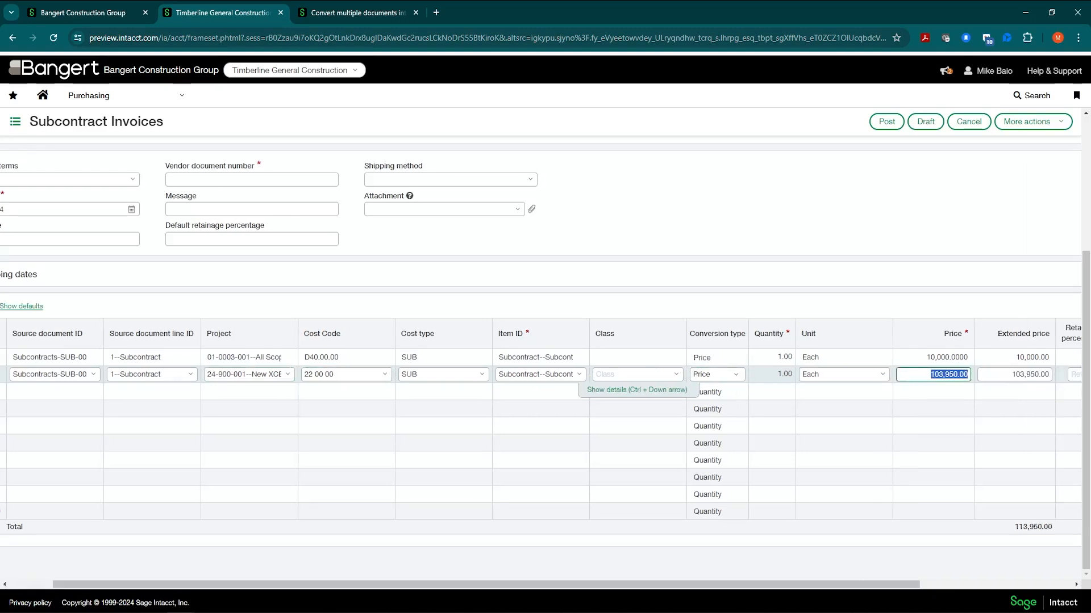
text(20000)
key(Tab)
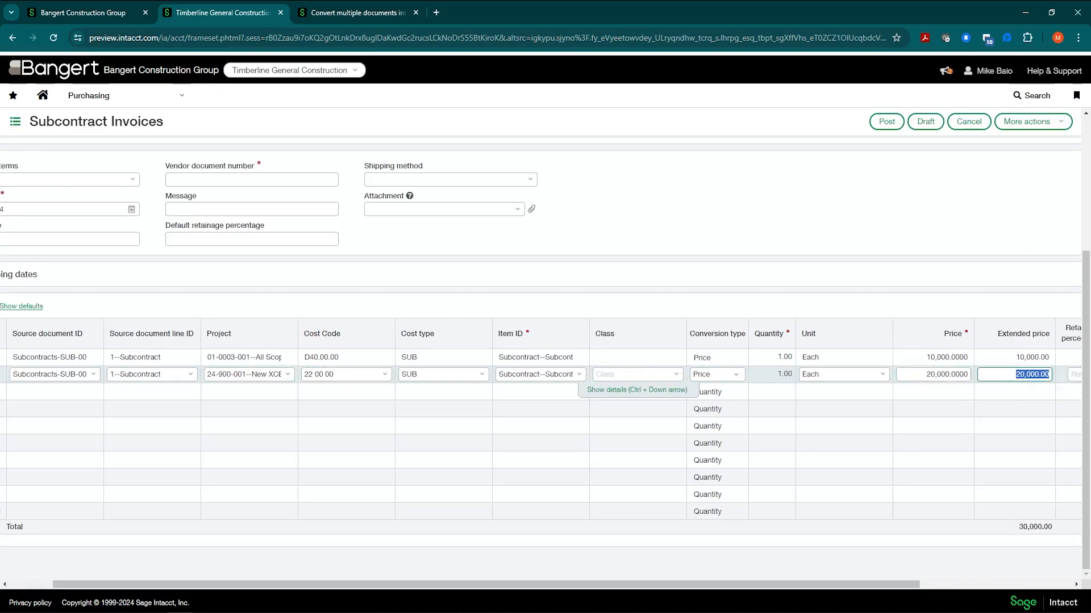
Enter 34567 as the vendor document number and try to post the subcontract invoice
click(885, 122)
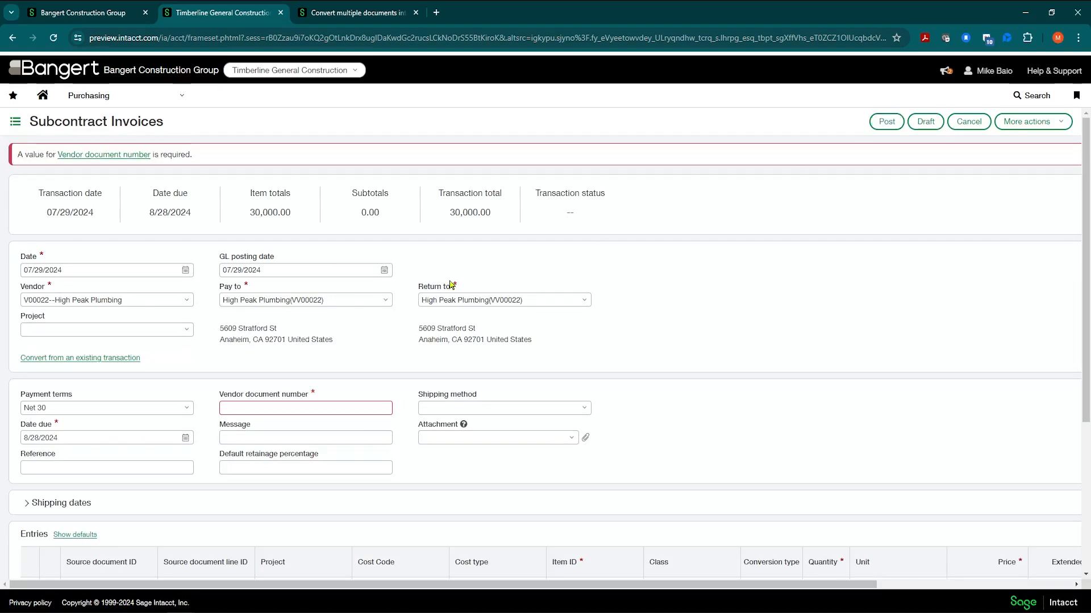
text(34567)
click(887, 122)
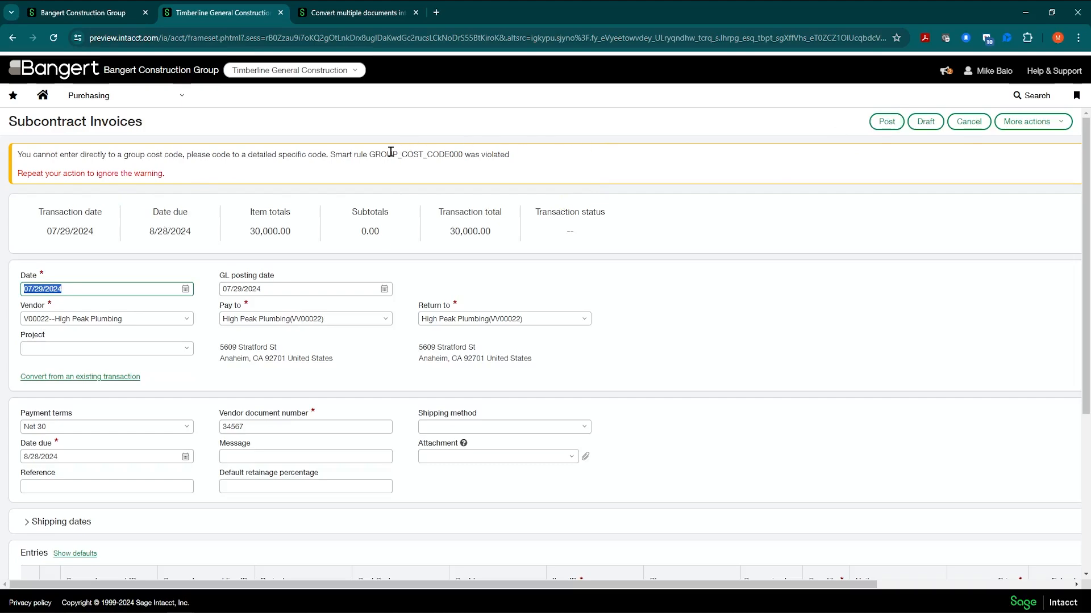
click(887, 122)
Check the cost codes on the two invoice entry lines against the smart rule warning
scroll(174, 376, down, 4)
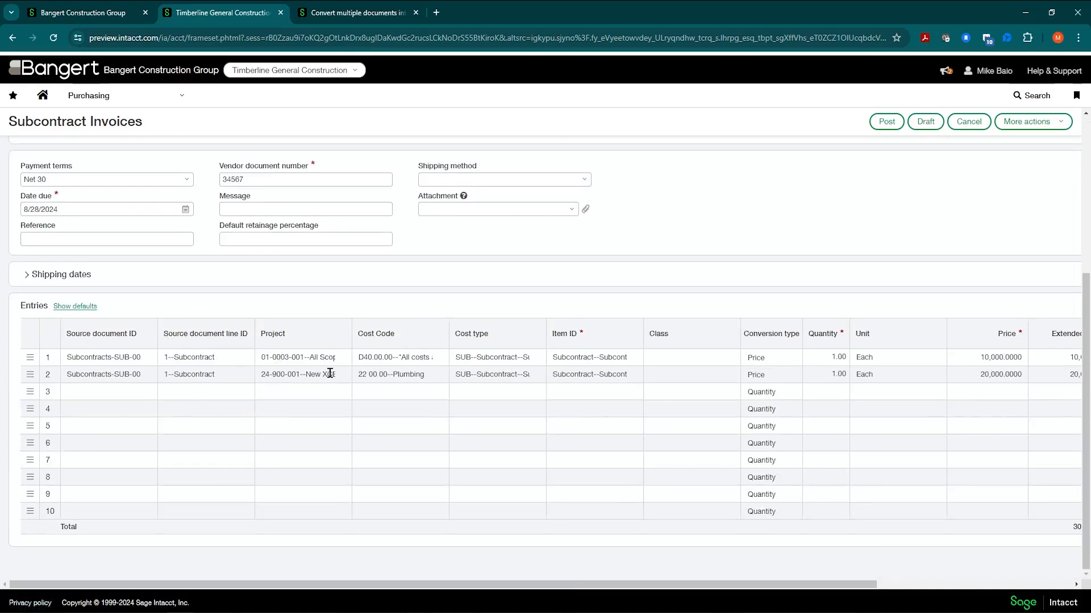
click(368, 372)
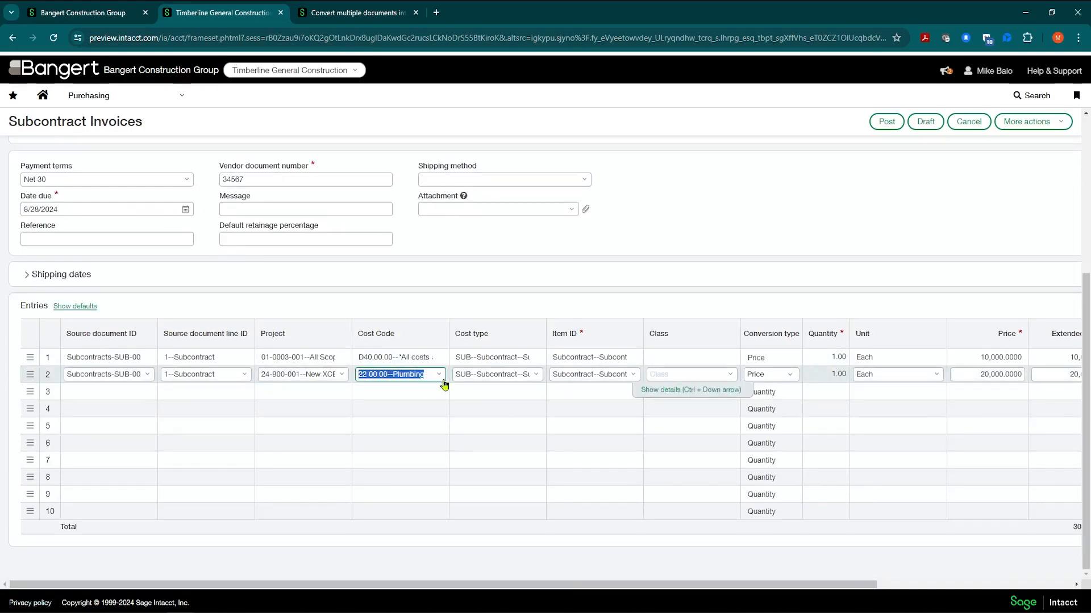
scroll(461, 349, up, 5)
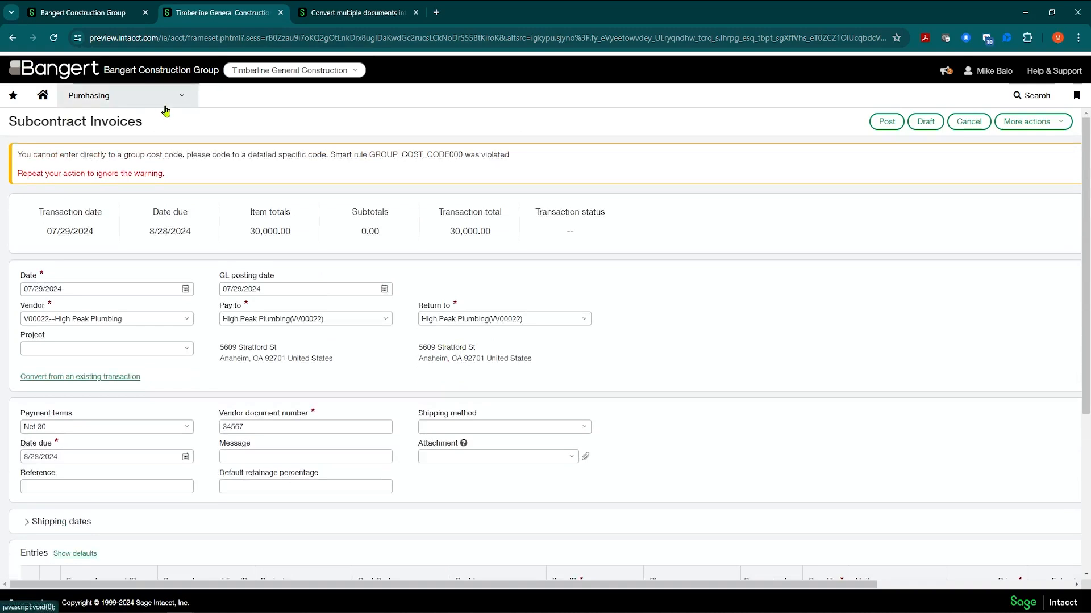